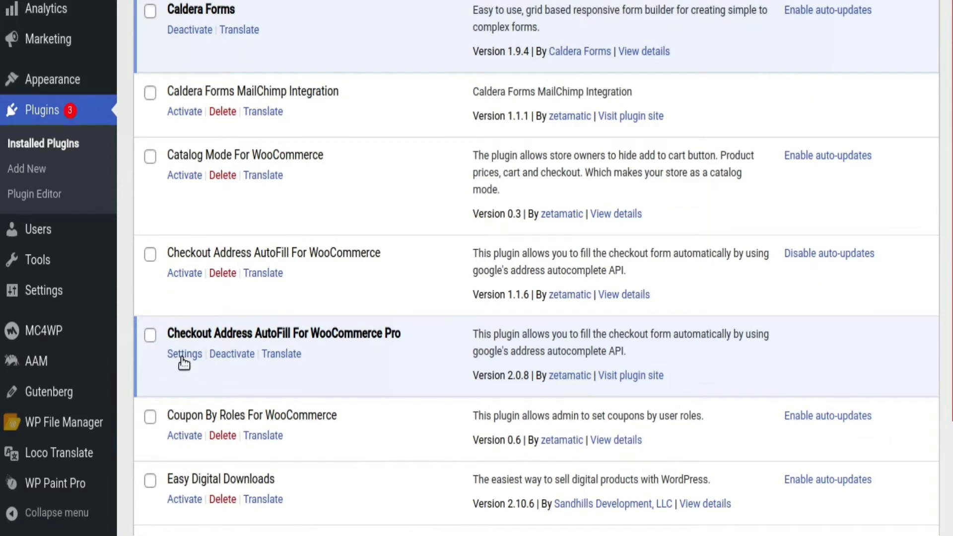
Open the settings of the Checkout Address AutoFill For WooCommerce Pro plugin and show its billing field options
{"action": "left_click", "coordinate": [184, 354]}
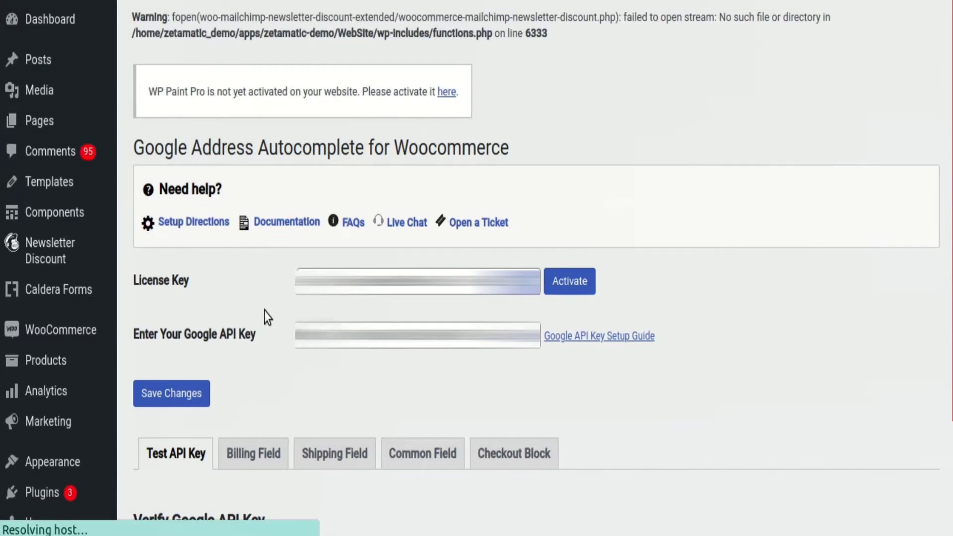
{"action": "scroll", "coordinate": [258, 274], "scroll_direction": "down", "scroll_amount": 8}
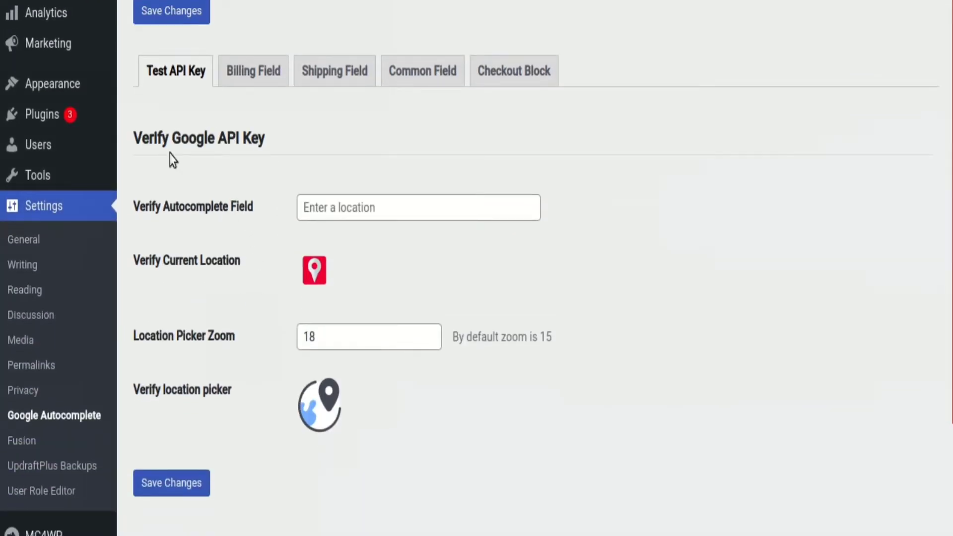
{"action": "left_click", "coordinate": [239, 80]}
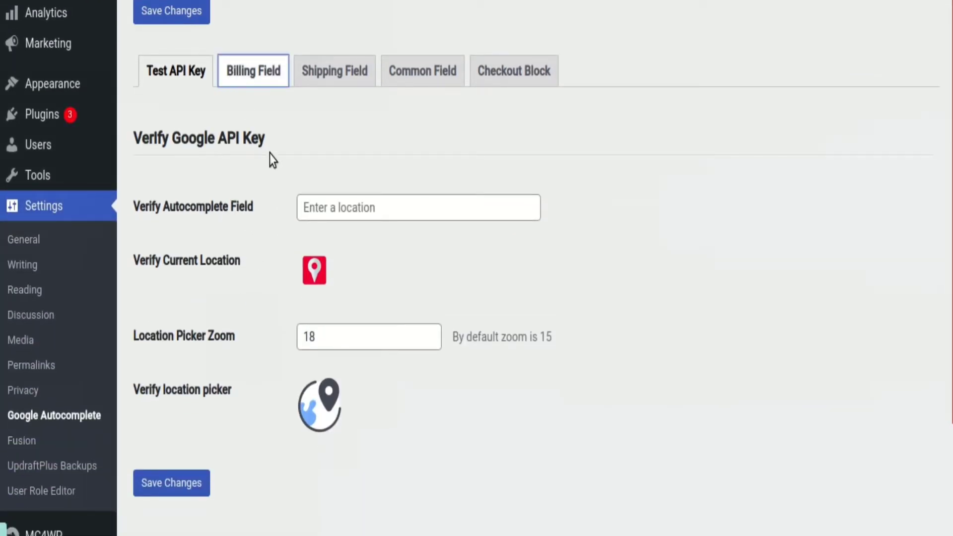
{"action": "scroll", "coordinate": [278, 173], "scroll_direction": "down", "scroll_amount": 3}
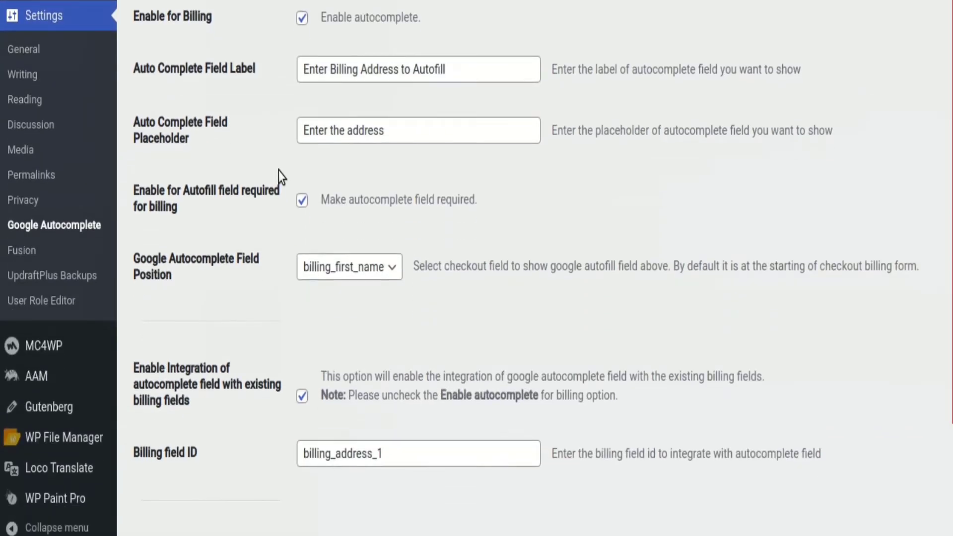
{"action": "scroll", "coordinate": [278, 171], "scroll_direction": "up", "scroll_amount": 3}
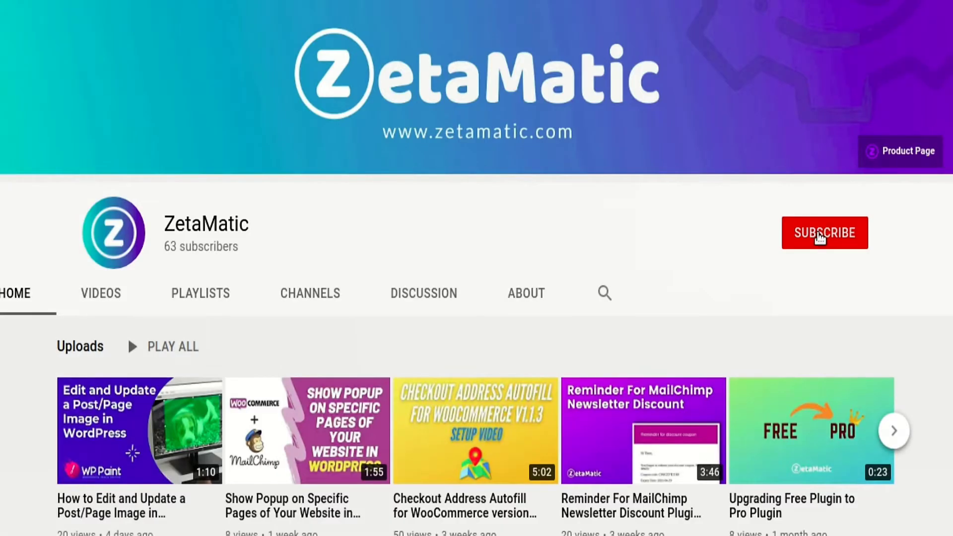
On YouTube, subscribe to the ZetaMatic channel and set its notifications to All
{"action": "left_click", "coordinate": [818, 237]}
{"action": "left_click", "coordinate": [859, 238]}
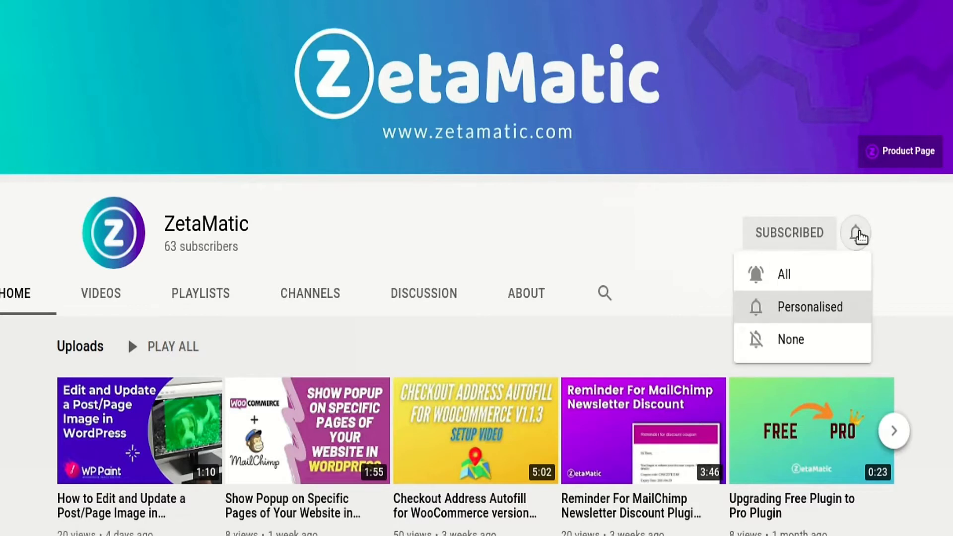
{"action": "left_click", "coordinate": [835, 282]}
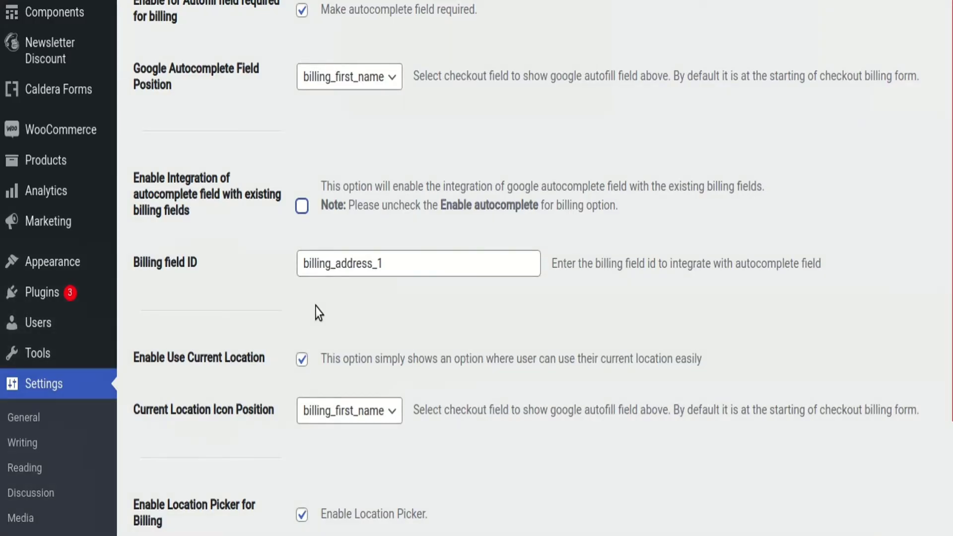
Back in the plugin settings, review the billing options through to the field mapping section, including the available address separators
{"action": "scroll", "coordinate": [318, 313], "scroll_direction": "up", "scroll_amount": 5}
{"action": "scroll", "coordinate": [317, 313], "scroll_direction": "down", "scroll_amount": 8}
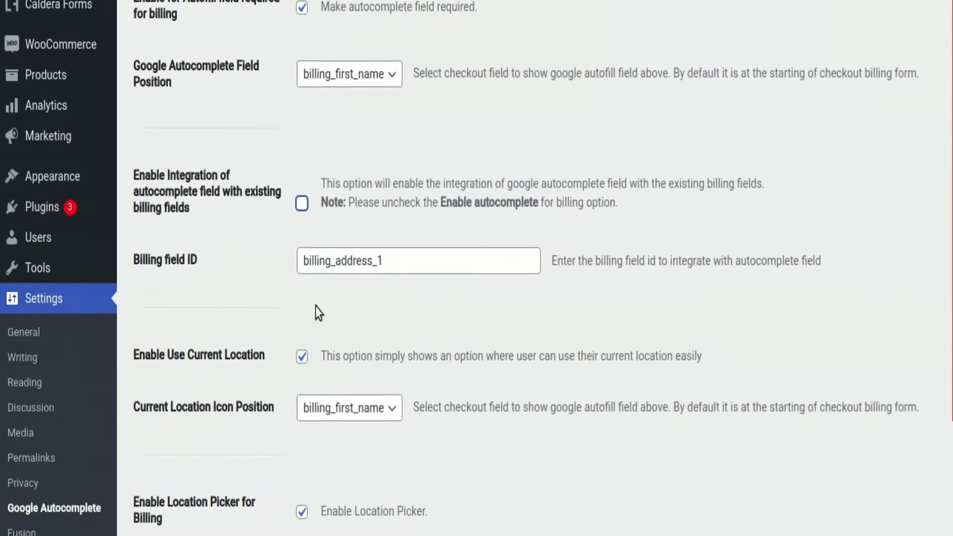
{"action": "scroll", "coordinate": [317, 313], "scroll_direction": "down", "scroll_amount": 5}
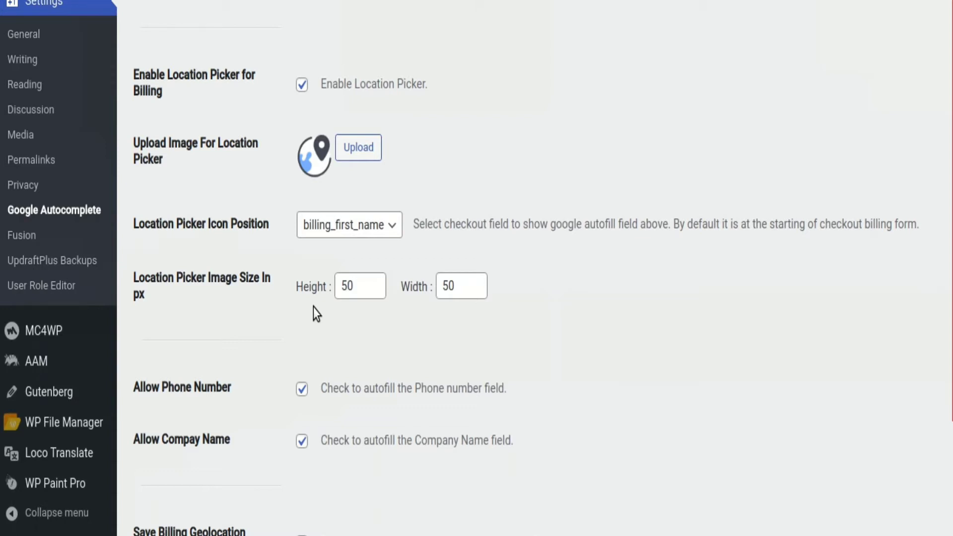
{"action": "scroll", "coordinate": [313, 308], "scroll_direction": "down", "scroll_amount": 8}
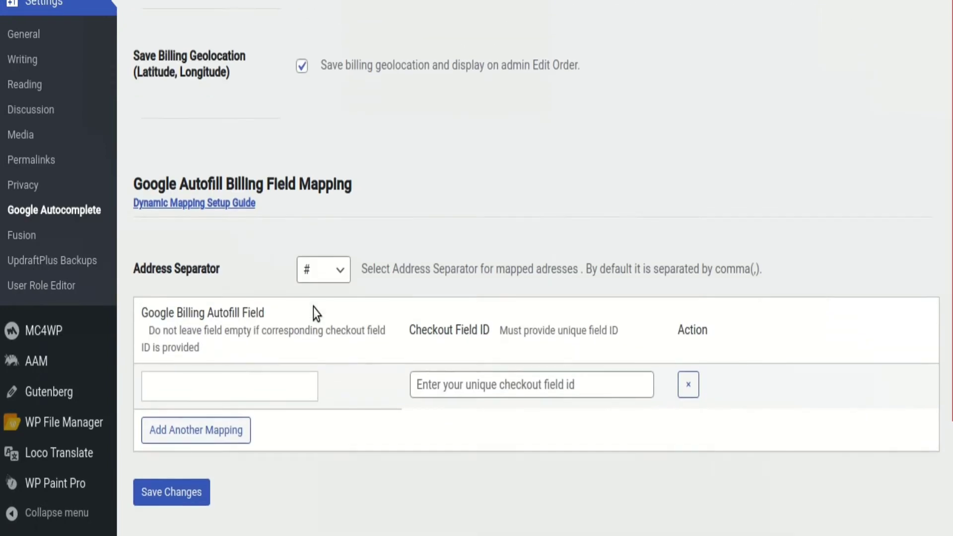
{"action": "scroll", "coordinate": [314, 312], "scroll_direction": "down", "scroll_amount": 1}
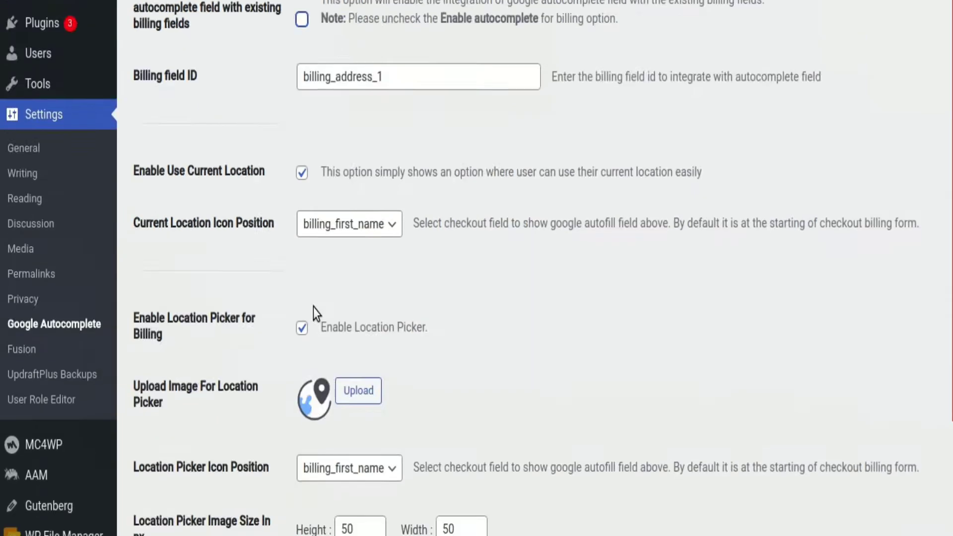
{"action": "scroll", "coordinate": [314, 308], "scroll_direction": "down", "scroll_amount": 8}
{"action": "scroll", "coordinate": [314, 308], "scroll_direction": "down", "scroll_amount": 5}
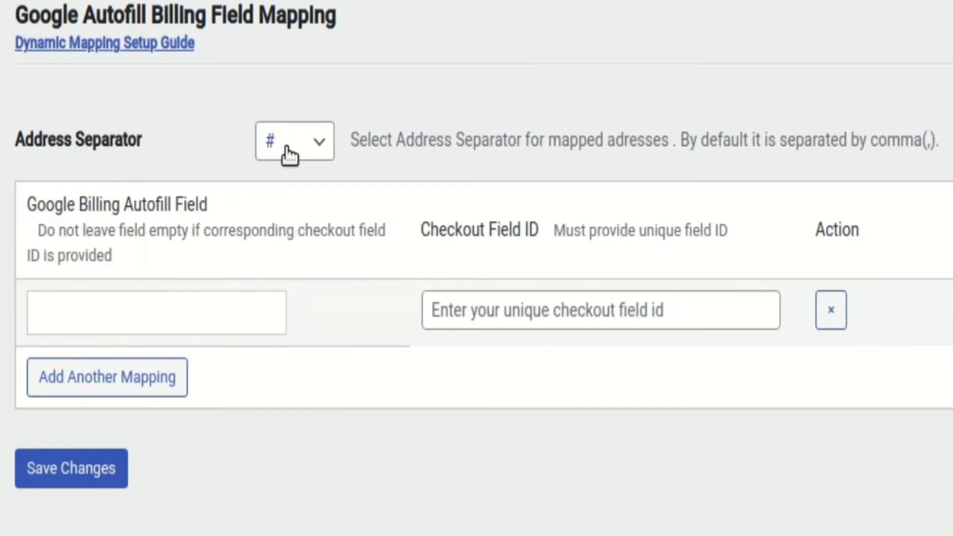
{"action": "left_click", "coordinate": [325, 224]}
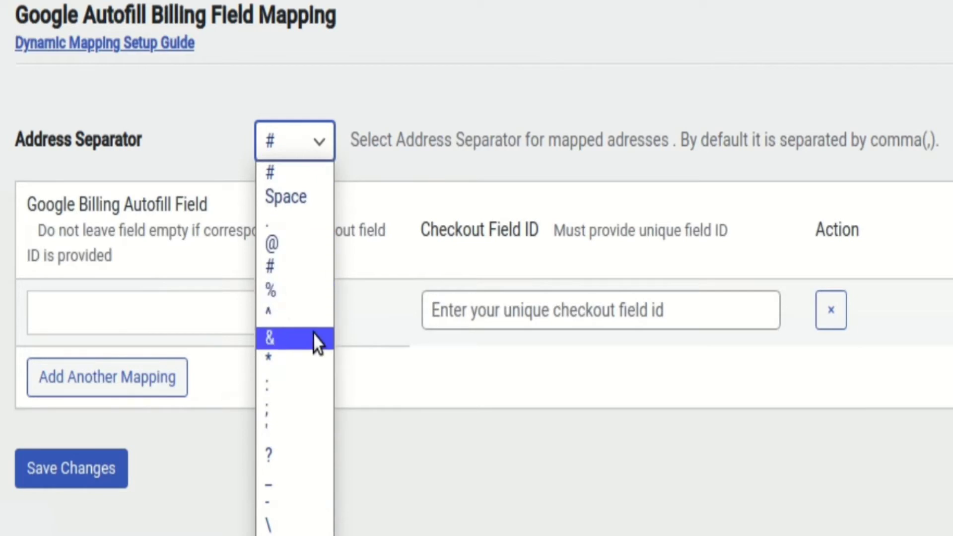
{"action": "left_click", "coordinate": [412, 148]}
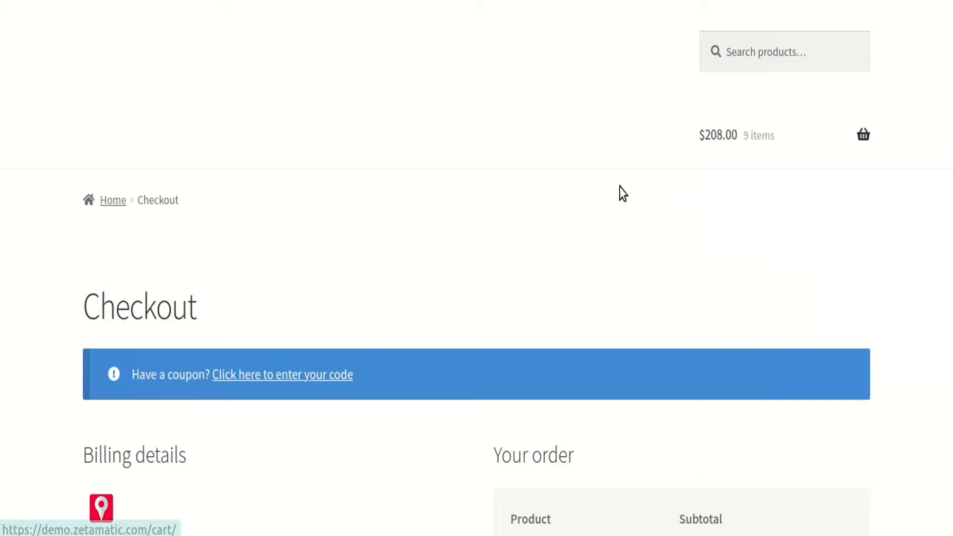
On the store's checkout page, inspect the HTML of the Street address field in the billing details
{"action": "scroll", "coordinate": [214, 313], "scroll_direction": "down", "scroll_amount": 8}
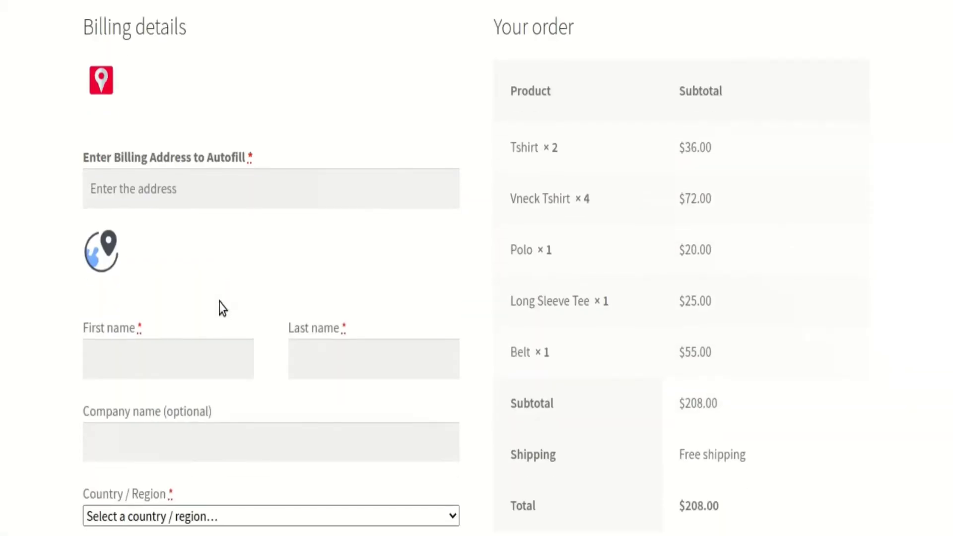
{"action": "scroll", "coordinate": [214, 248], "scroll_direction": "down", "scroll_amount": 5}
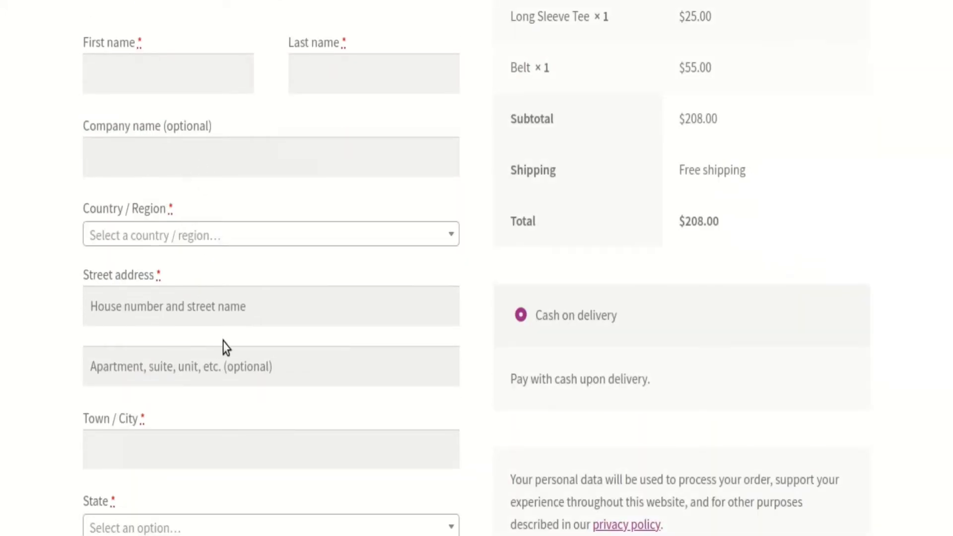
{"action": "scroll", "coordinate": [222, 342], "scroll_direction": "down", "scroll_amount": 3}
{"action": "left_click", "coordinate": [160, 169]}
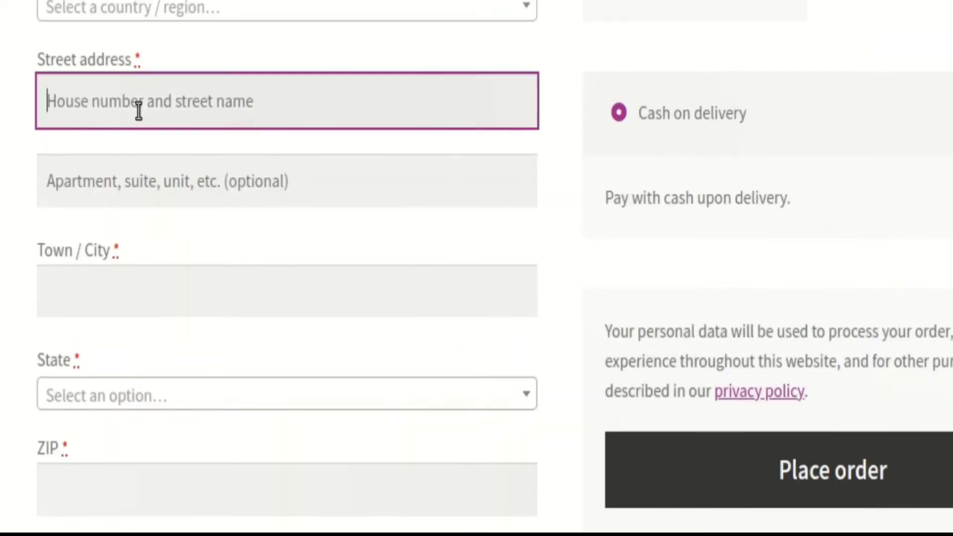
{"action": "right_click", "coordinate": [141, 106]}
{"action": "key", "text": "Escape"}
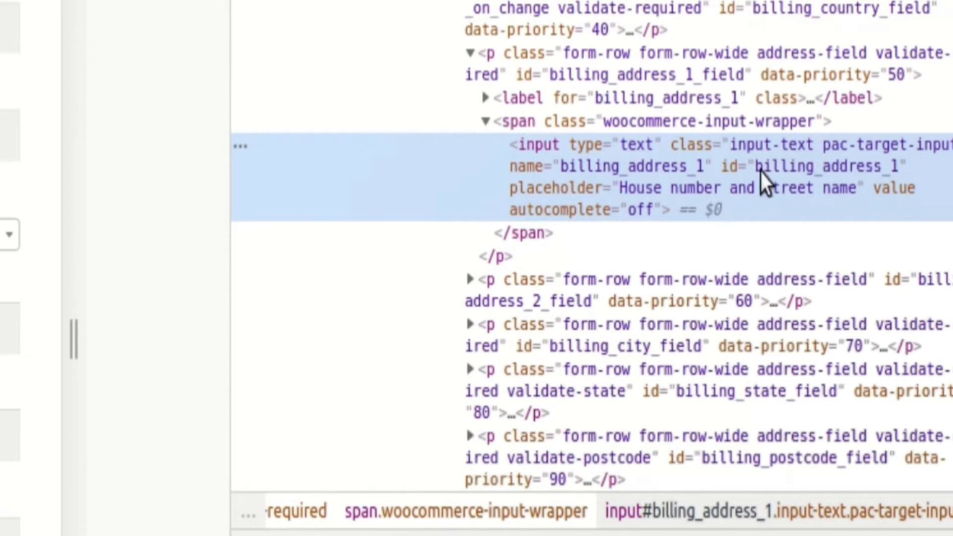
Copy billing_address_1 from the inspected field's HTML, close the inspector and paste it as the Checkout Field ID in the billing field mapping
{"action": "double_click", "coordinate": [633, 169]}
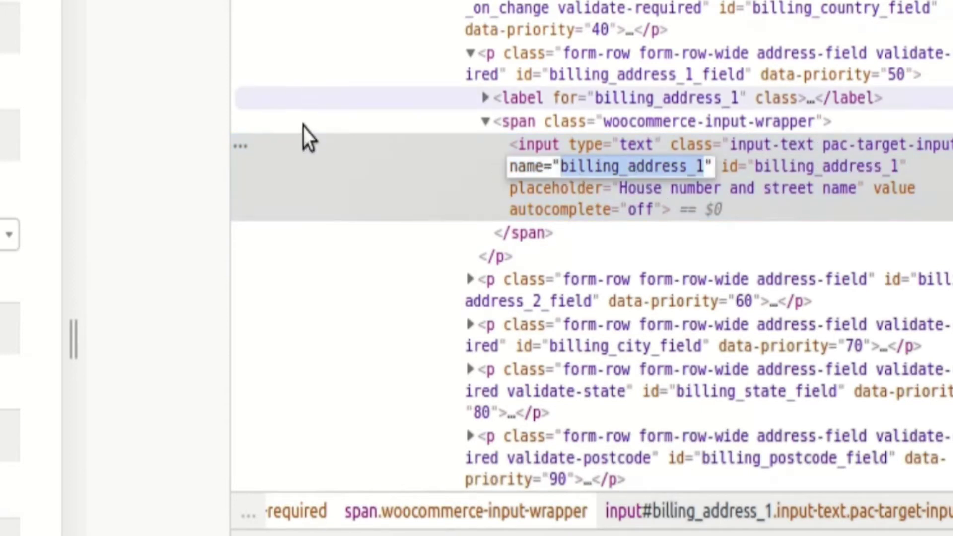
{"action": "right_click", "coordinate": [647, 176]}
{"action": "left_click", "coordinate": [630, 234]}
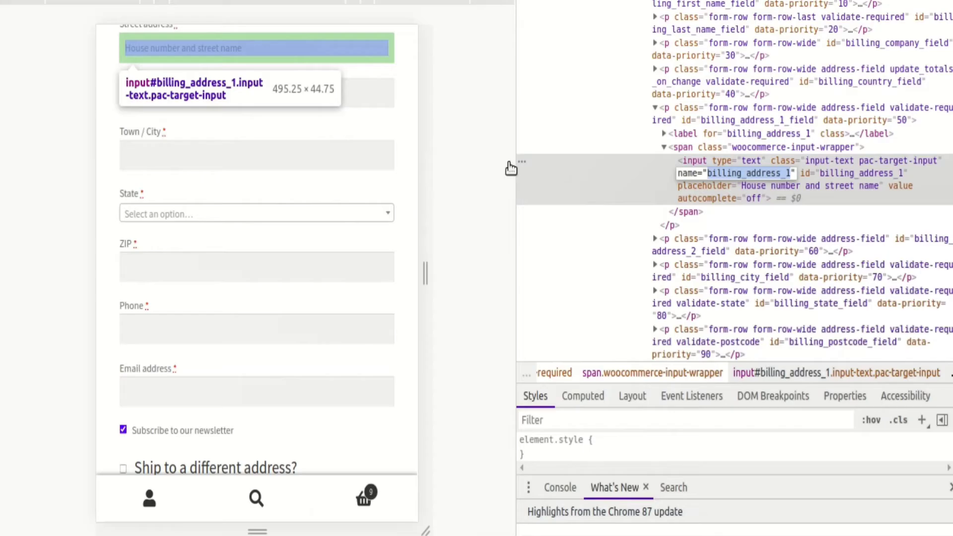
{"action": "left_click", "coordinate": [493, 162]}
{"action": "left_click", "coordinate": [948, 2]}
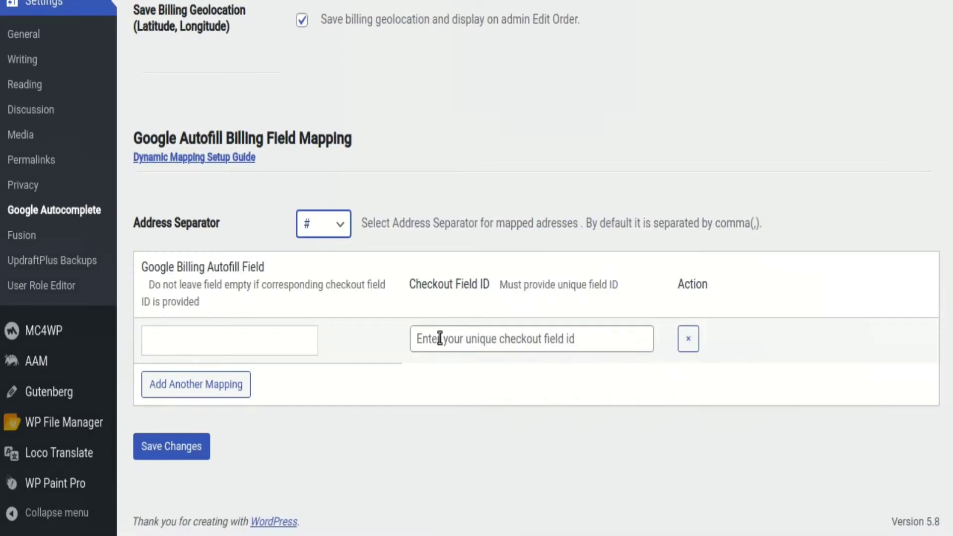
{"action": "left_click", "coordinate": [432, 336]}
{"action": "key", "text": "ctrl+v"}
Add complete_address_1, city and country_long as Google billing autofill fields for the billing_address_1 mapping
{"action": "left_click", "coordinate": [256, 348]}
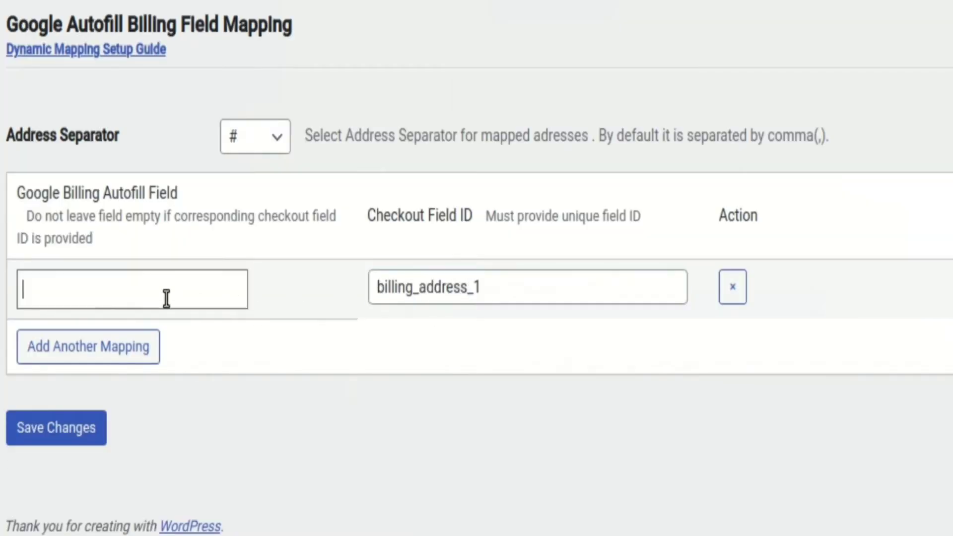
{"action": "left_click", "coordinate": [166, 299]}
{"action": "left_click", "coordinate": [160, 119]}
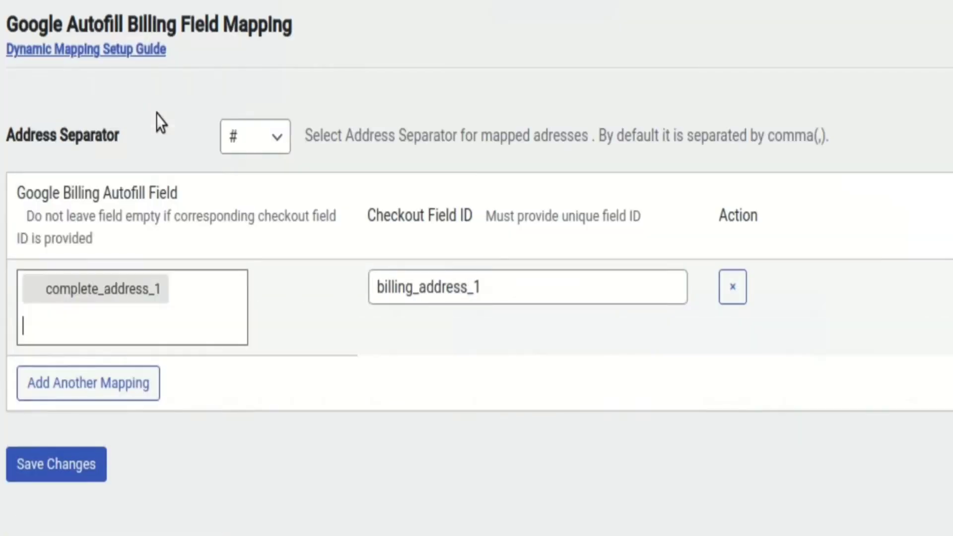
{"action": "left_click", "coordinate": [163, 310]}
{"action": "left_click", "coordinate": [175, 70]}
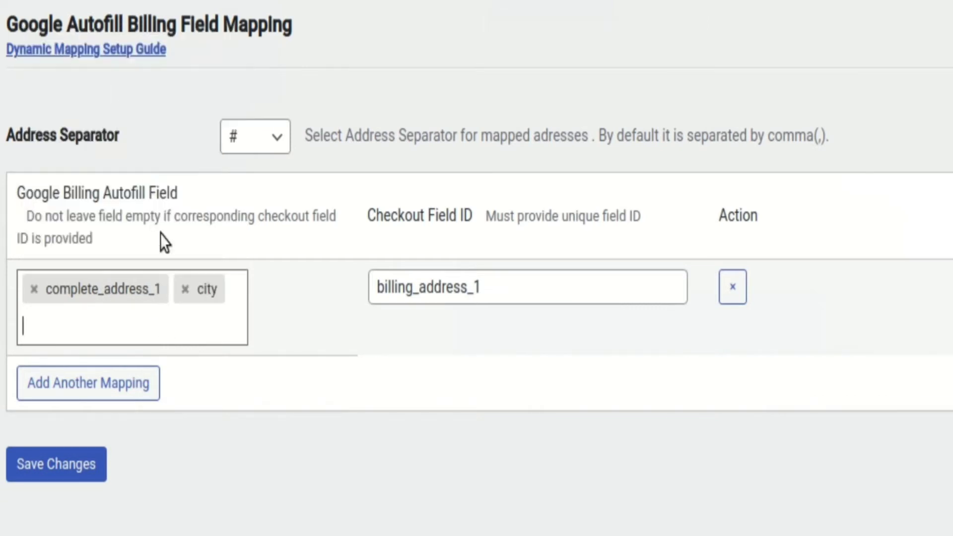
{"action": "left_click", "coordinate": [164, 320]}
{"action": "left_click", "coordinate": [140, 181]}
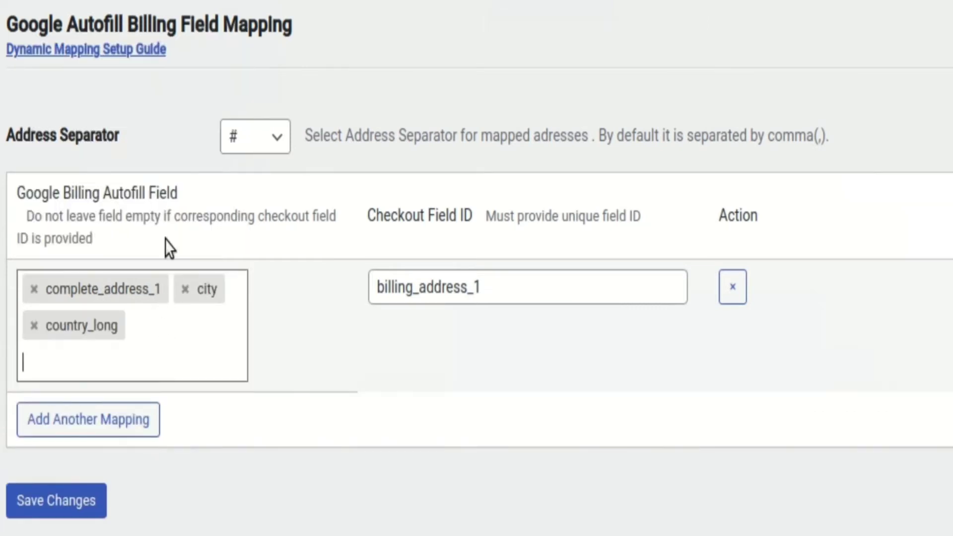
{"action": "left_click", "coordinate": [150, 344]}
{"action": "scroll", "coordinate": [148, 214], "scroll_direction": "down", "scroll_amount": 4}
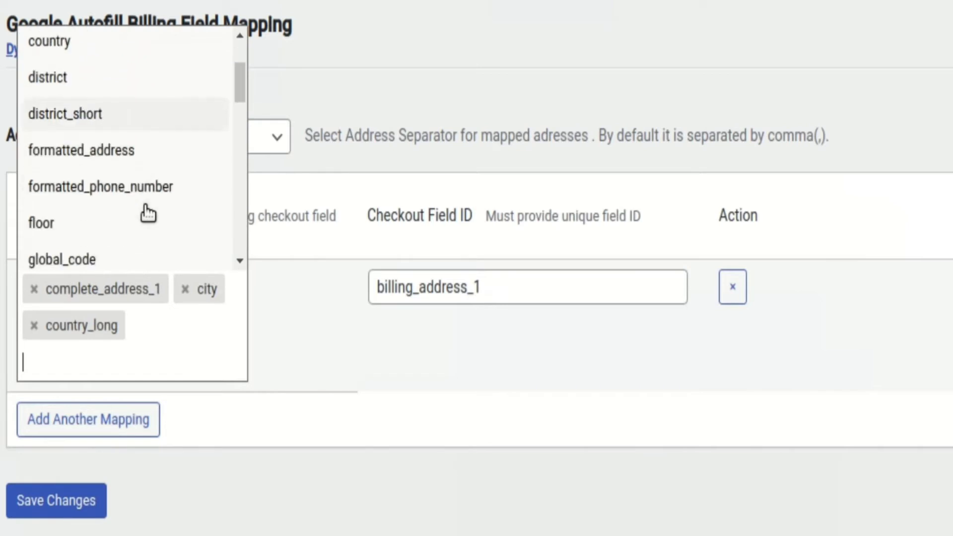
{"action": "scroll", "coordinate": [147, 213], "scroll_direction": "down", "scroll_amount": 3}
{"action": "type", "text": "z"}
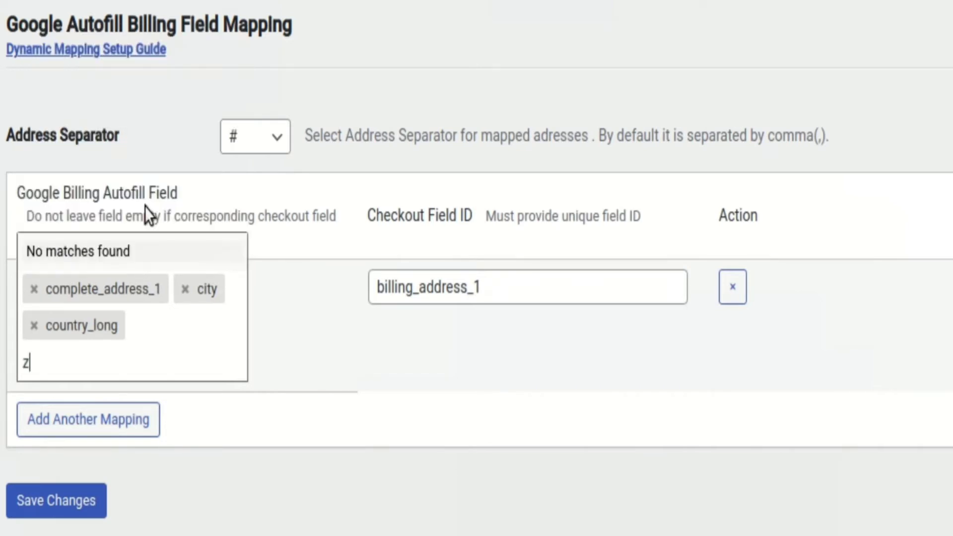
{"action": "key", "text": "BackSpace"}
{"action": "left_click", "coordinate": [133, 347]}
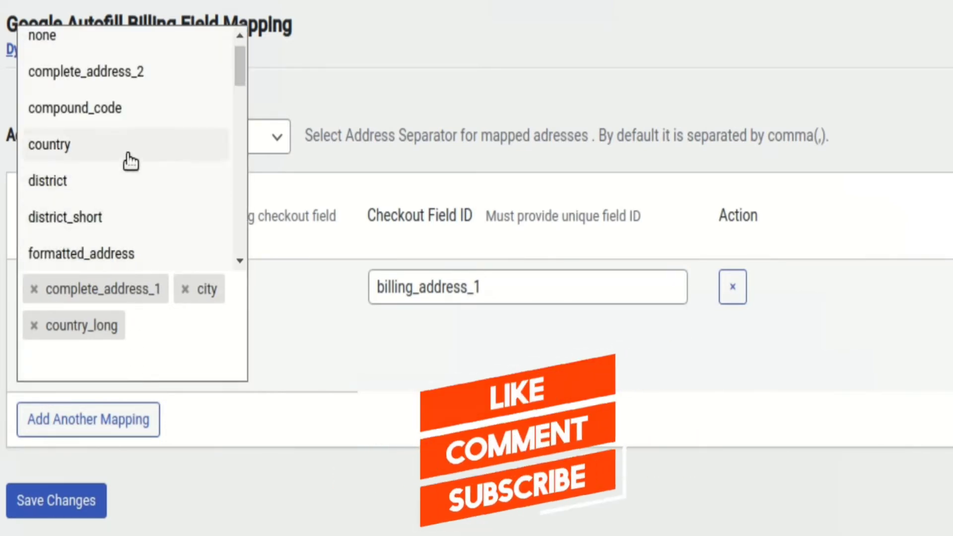
{"action": "type", "text": "z"}
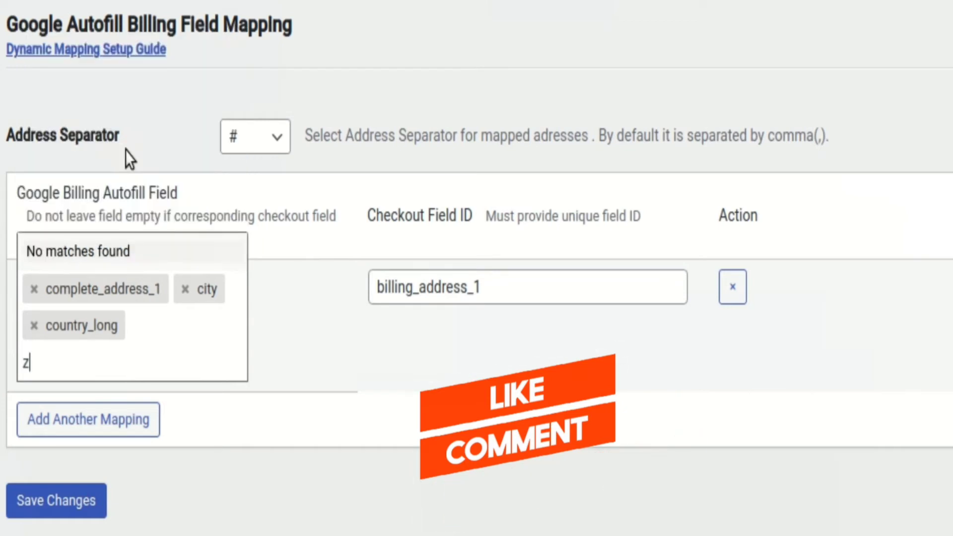
{"action": "type", "text": "ip"}
{"action": "key", "text": "BackSpace"}
{"action": "key", "text": "BackSpace"}
{"action": "key", "text": "BackSpace"}
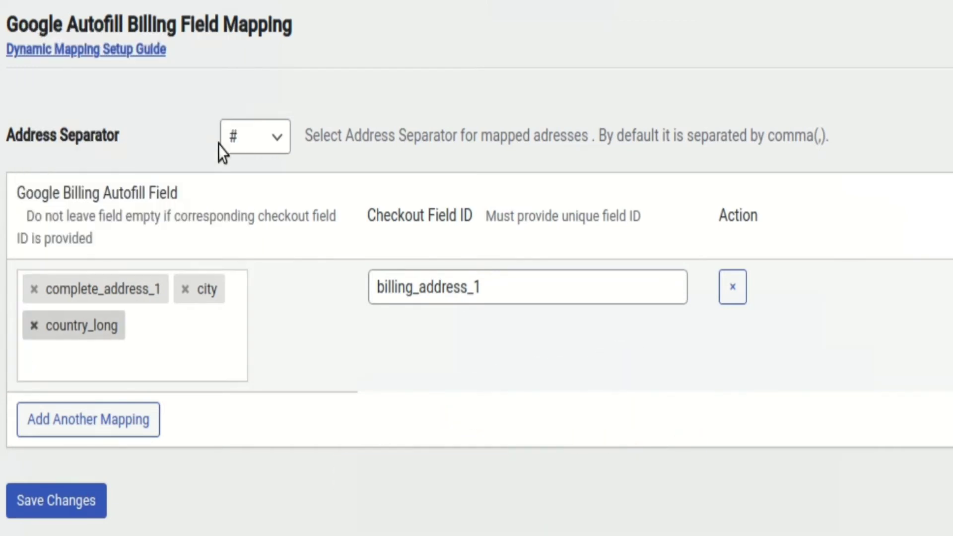
Search the autofill field options for "code" and add postal_code to the billing_address_1 mapping
{"action": "type", "text": "code"}
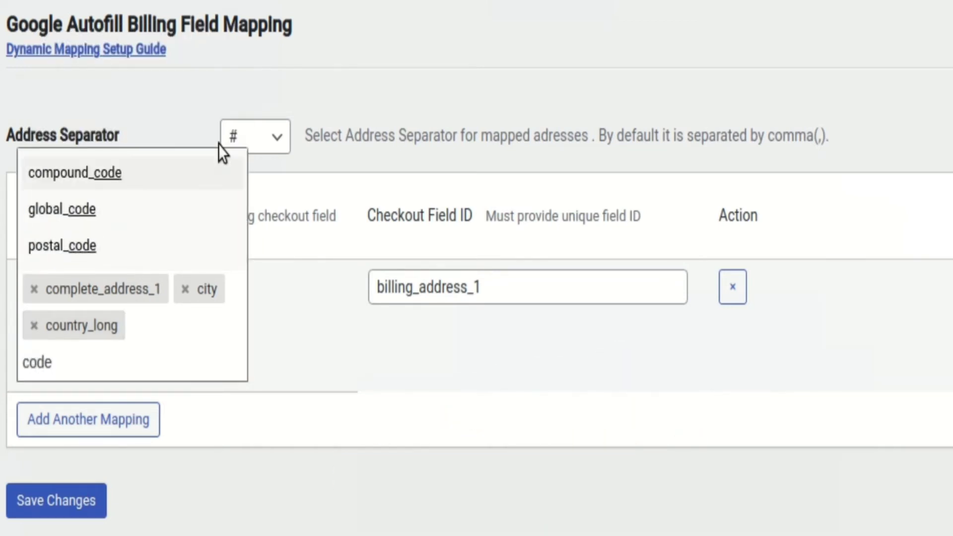
{"action": "scroll", "coordinate": [117, 217], "scroll_direction": "down", "scroll_amount": 2}
{"action": "left_click", "coordinate": [121, 170]}
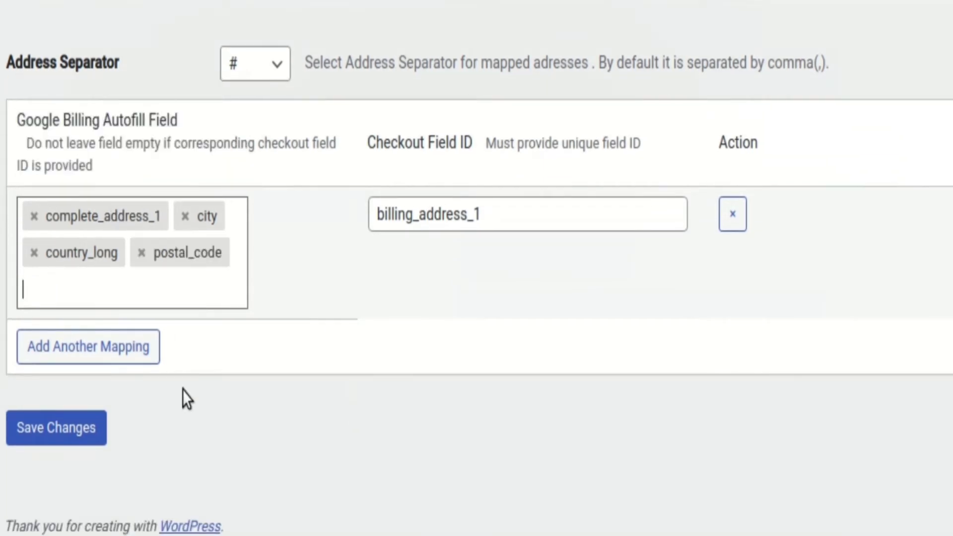
Set the address separator for the mapped billing addresses to & and save the settings
{"action": "left_click", "coordinate": [253, 66]}
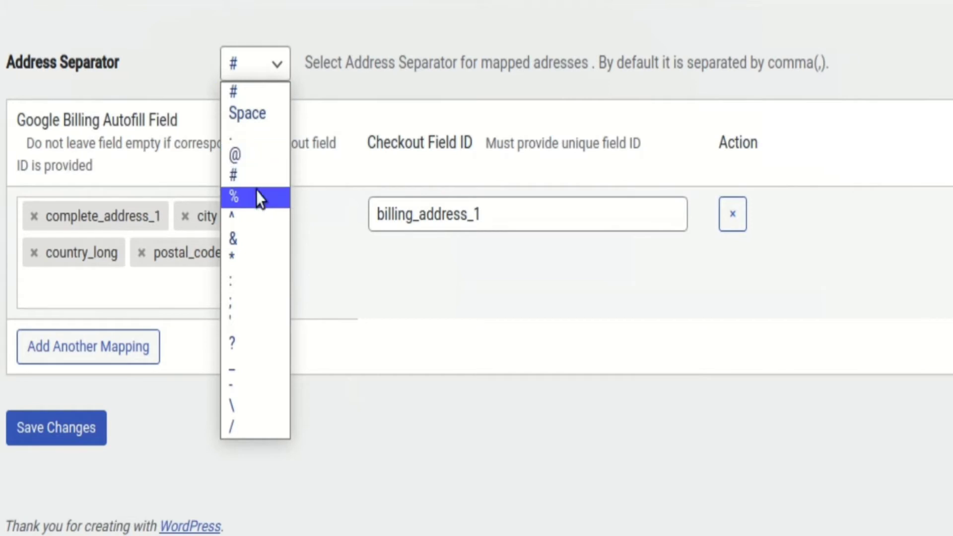
{"action": "left_click", "coordinate": [256, 240]}
{"action": "left_click", "coordinate": [88, 426]}
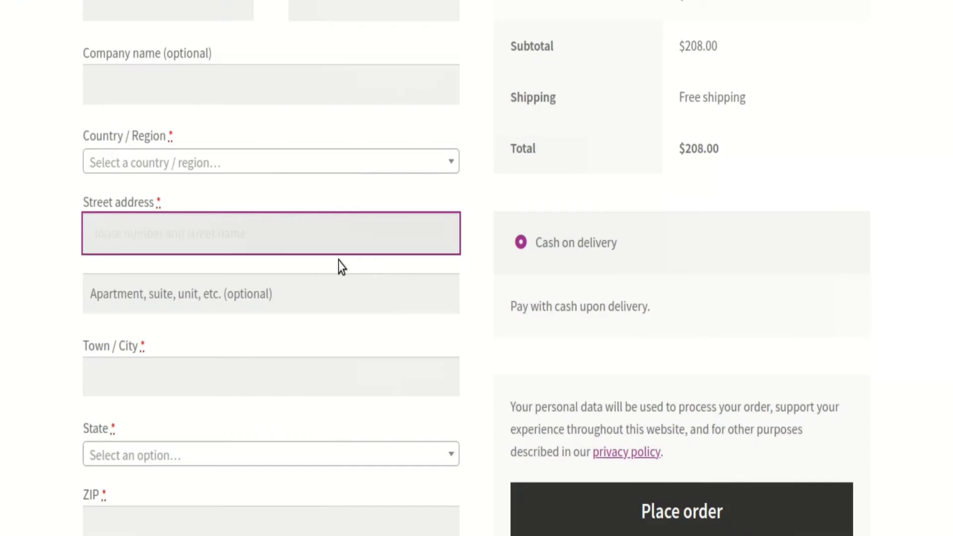
Reload the checkout page and autofill the billing address by searching for 997 and choosing the Montreal suggestion
{"action": "scroll", "coordinate": [340, 266], "scroll_direction": "up", "scroll_amount": 5}
{"action": "right_click", "coordinate": [56, 177]}
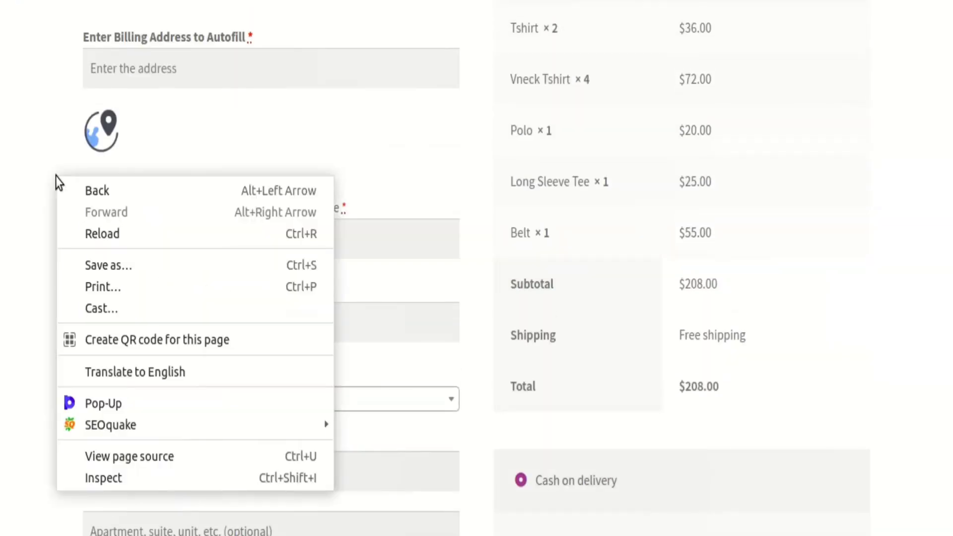
{"action": "left_click", "coordinate": [97, 233]}
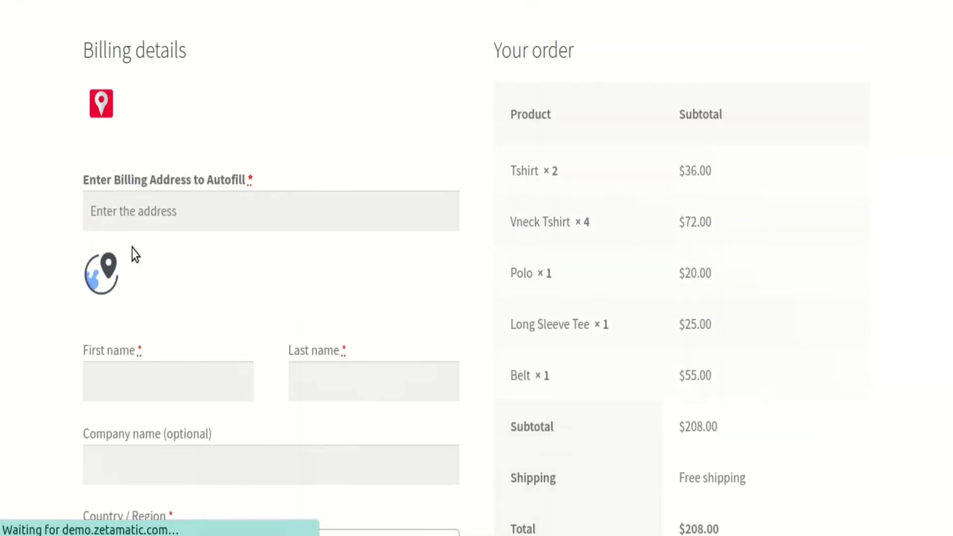
{"action": "scroll", "coordinate": [132, 248], "scroll_direction": "down", "scroll_amount": 3}
{"action": "scroll", "coordinate": [132, 248], "scroll_direction": "up", "scroll_amount": 2}
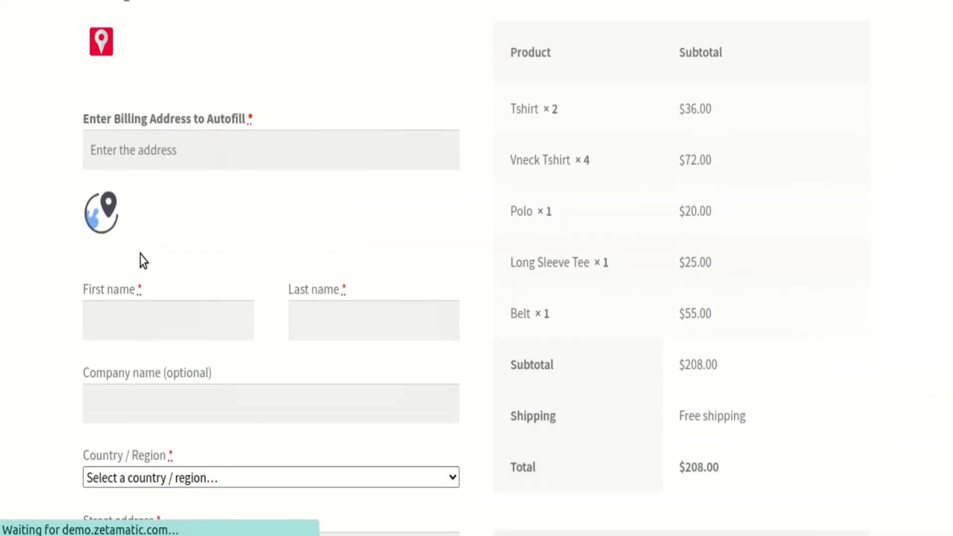
{"action": "scroll", "coordinate": [210, 257], "scroll_direction": "up", "scroll_amount": 2}
{"action": "left_click", "coordinate": [209, 254]}
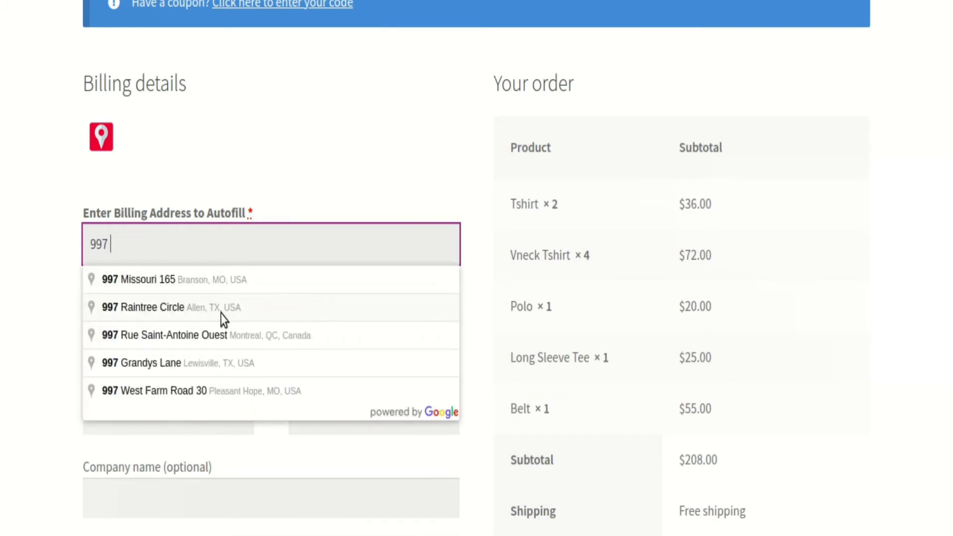
{"action": "left_click", "coordinate": [231, 342]}
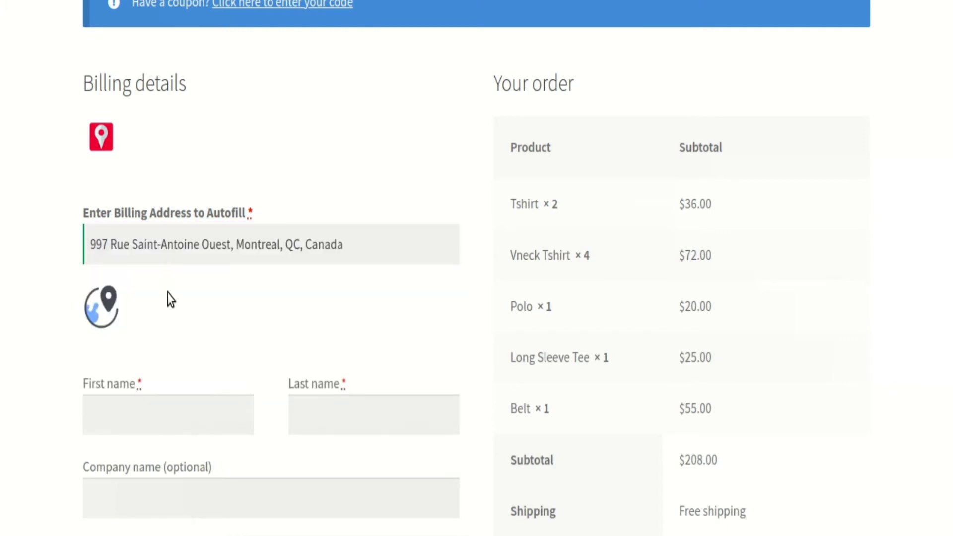
Examine the & separators between the mapped values in the autofilled billing street address
{"action": "scroll", "coordinate": [287, 281], "scroll_direction": "down", "scroll_amount": 5}
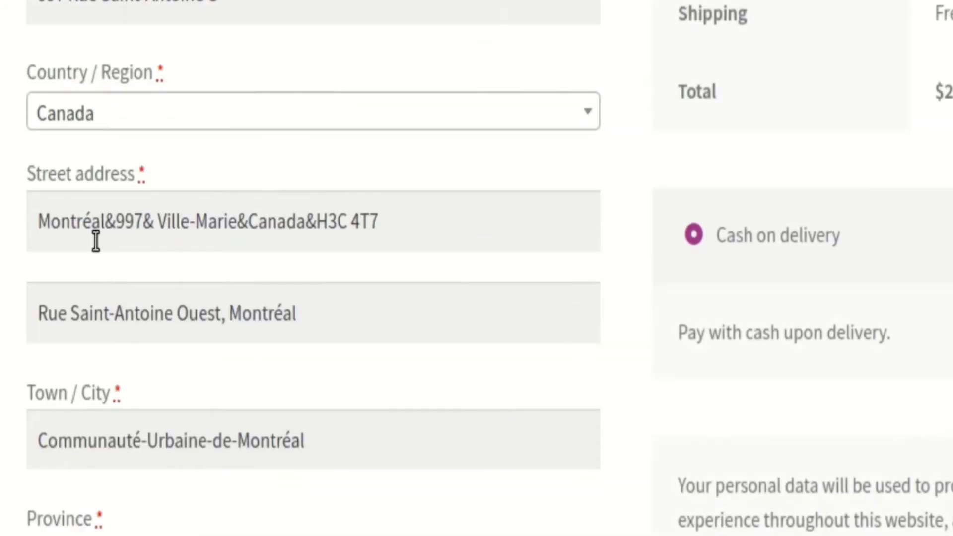
{"action": "left_click", "coordinate": [107, 234]}
{"action": "left_click_drag", "start_coordinate": [106, 234], "coordinate": [154, 226]}
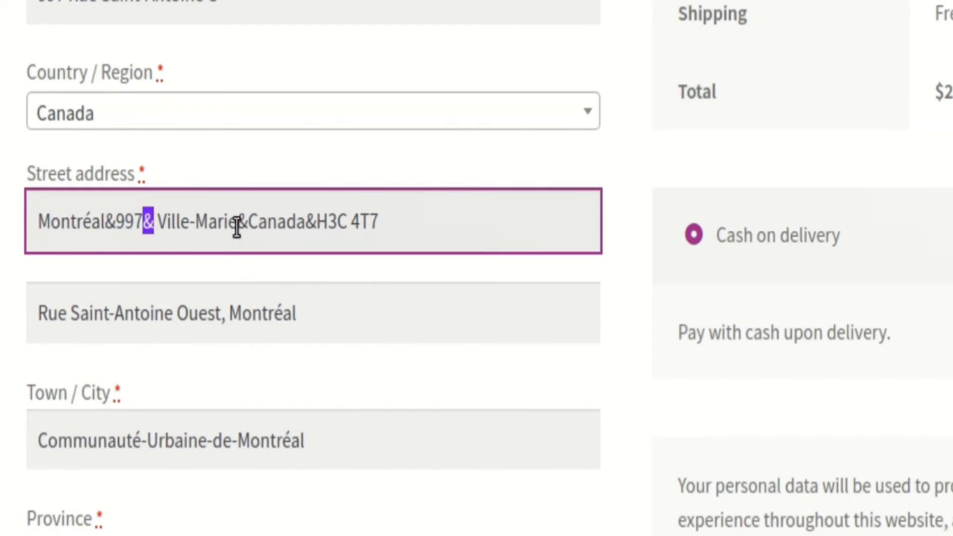
{"action": "left_click_drag", "start_coordinate": [237, 226], "coordinate": [247, 230]}
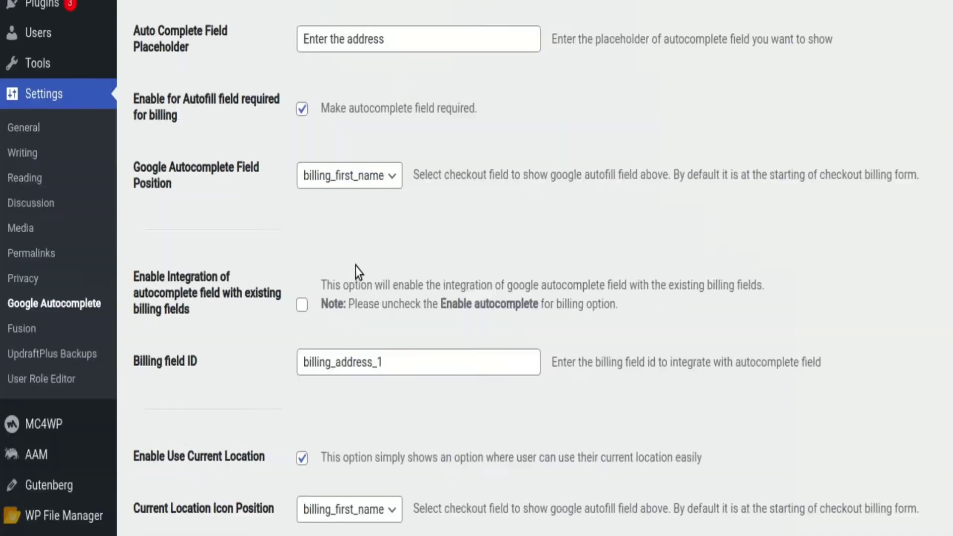
In the plugin's billing field mapping, set the address separator to : and save the settings
{"action": "scroll", "coordinate": [355, 266], "scroll_direction": "down", "scroll_amount": 20}
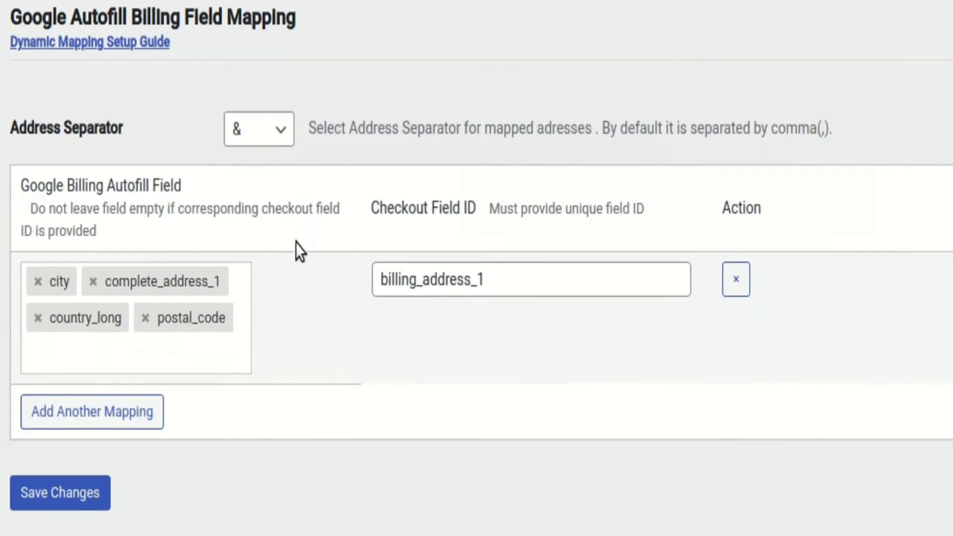
{"action": "left_click", "coordinate": [266, 134]}
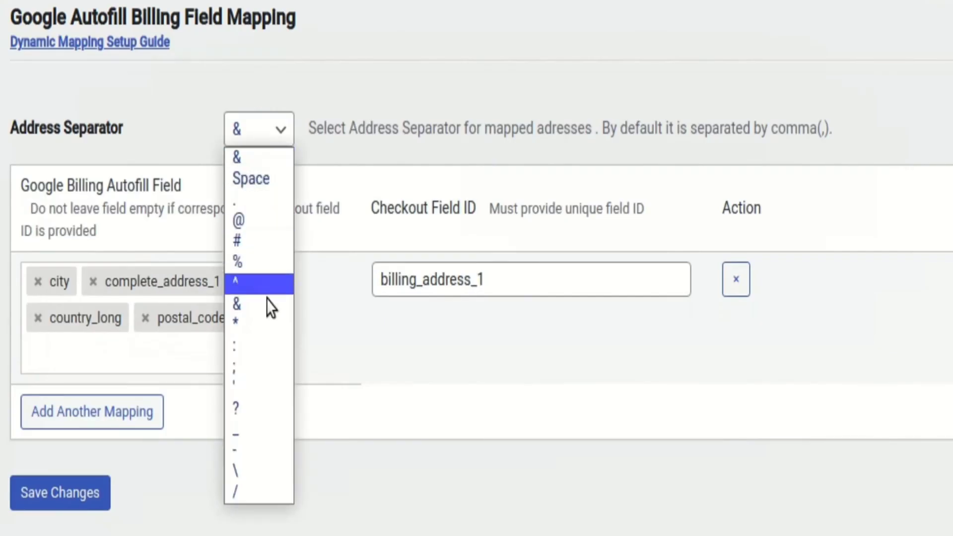
{"action": "left_click", "coordinate": [264, 342]}
{"action": "left_click", "coordinate": [85, 493]}
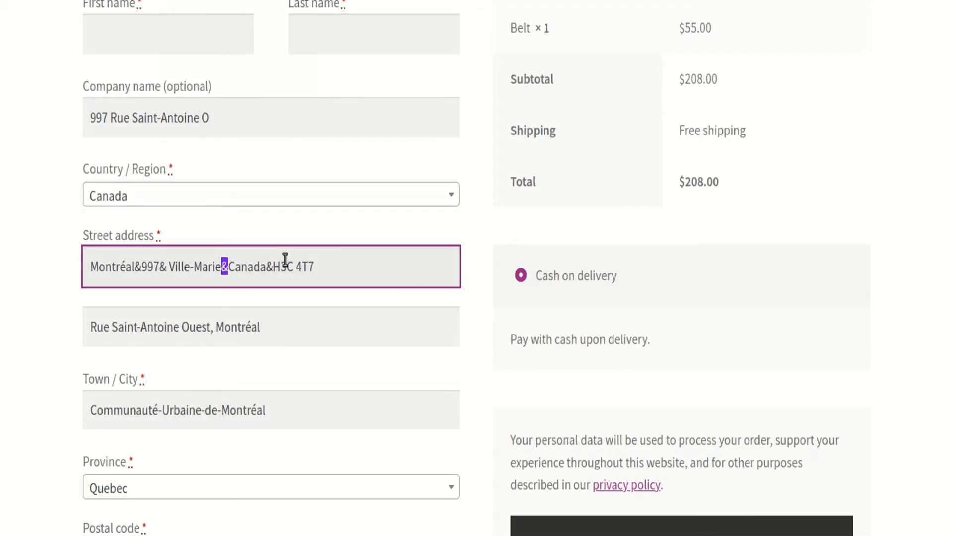
Reload the checkout page and autofill the billing address by searching for 7653 and choosing the Owasso suggestion
{"action": "right_click", "coordinate": [50, 204]}
{"action": "left_click", "coordinate": [71, 218]}
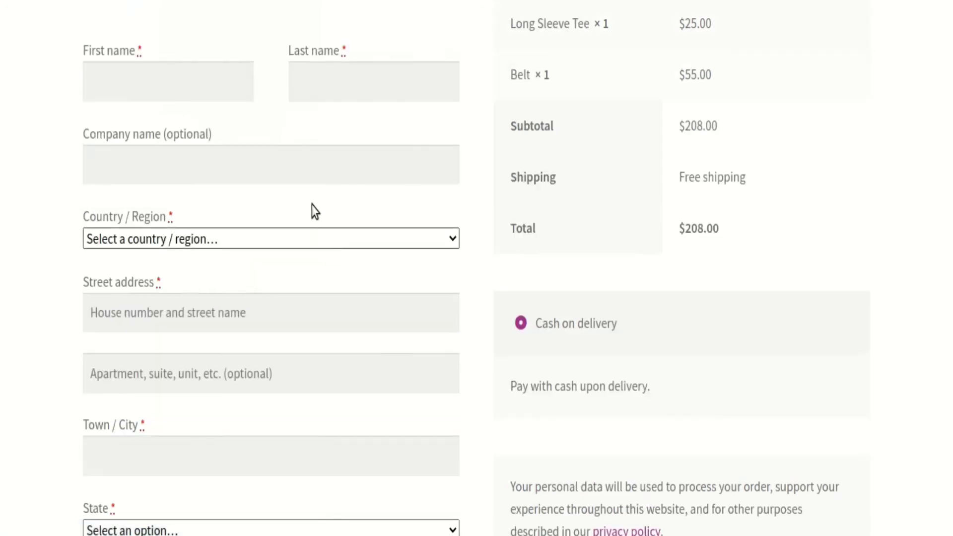
{"action": "scroll", "coordinate": [209, 244], "scroll_direction": "up", "scroll_amount": 7}
{"action": "left_click", "coordinate": [192, 240]}
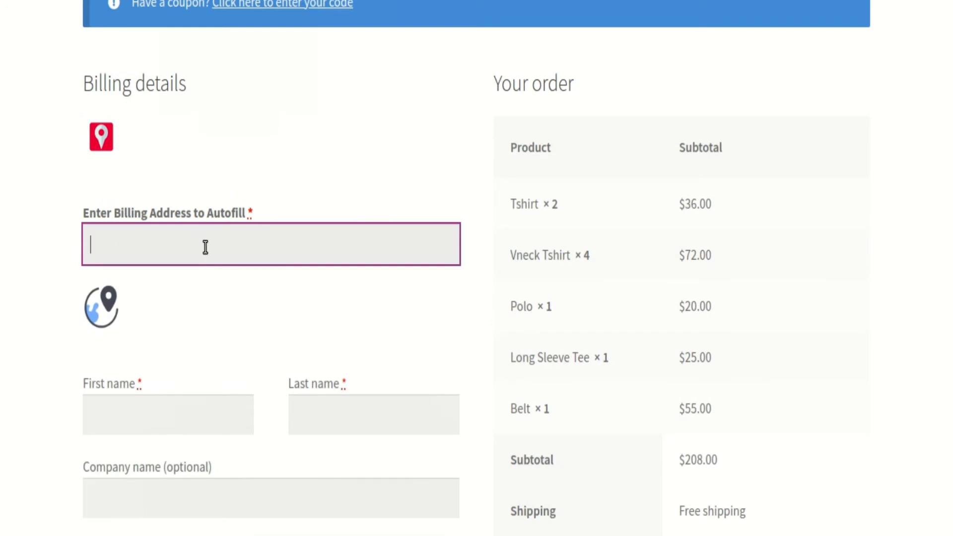
{"action": "type", "text": "76532"}
{"action": "key", "text": "BackSpace"}
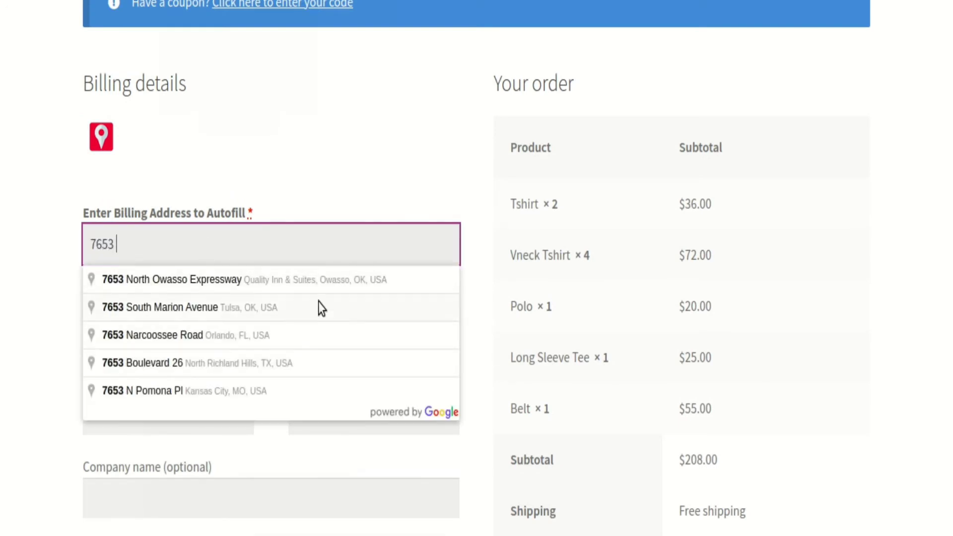
{"action": "left_click", "coordinate": [317, 288]}
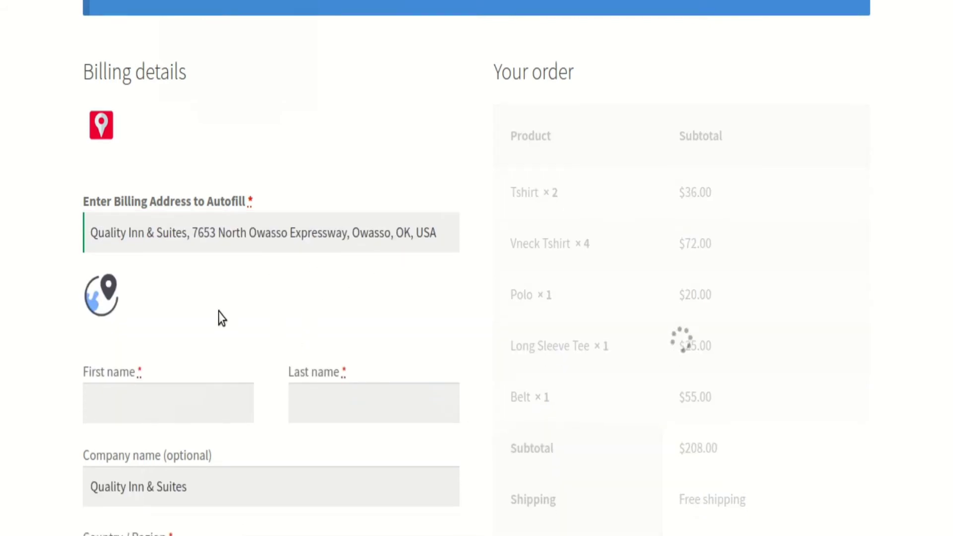
Examine the : separators between the mapped values in the autofilled billing street address
{"action": "scroll", "coordinate": [218, 312], "scroll_direction": "down", "scroll_amount": 9}
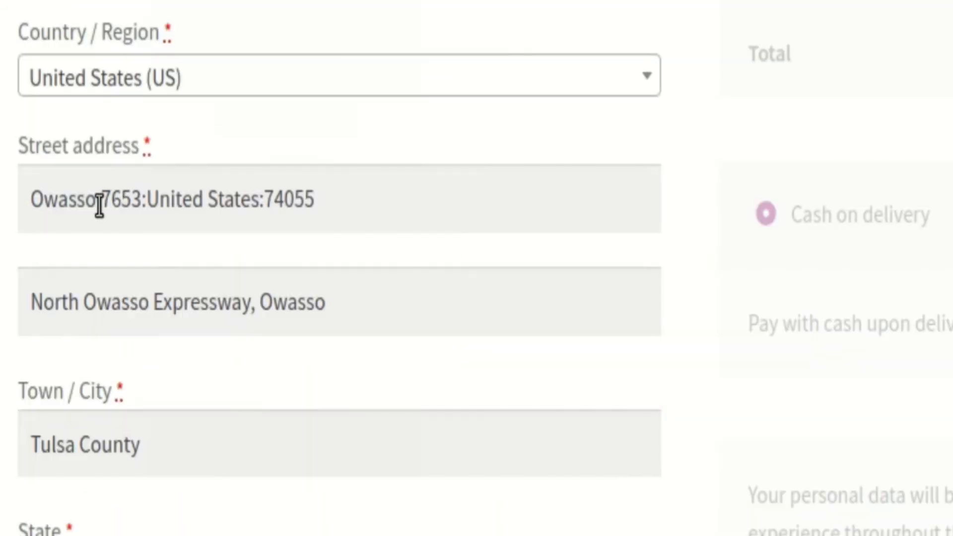
{"action": "double_click", "coordinate": [129, 174]}
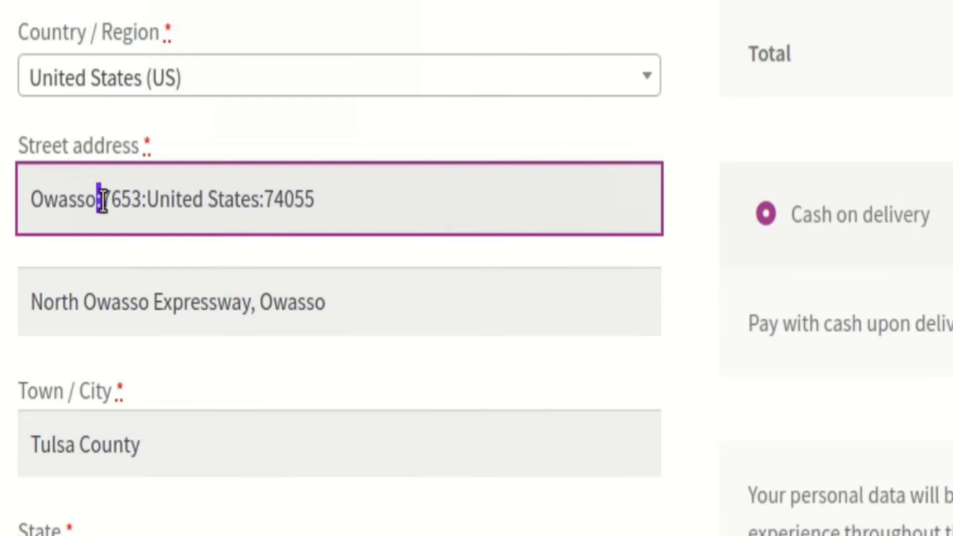
{"action": "double_click", "coordinate": [145, 201]}
{"action": "double_click", "coordinate": [262, 201]}
{"action": "left_click", "coordinate": [269, 218]}
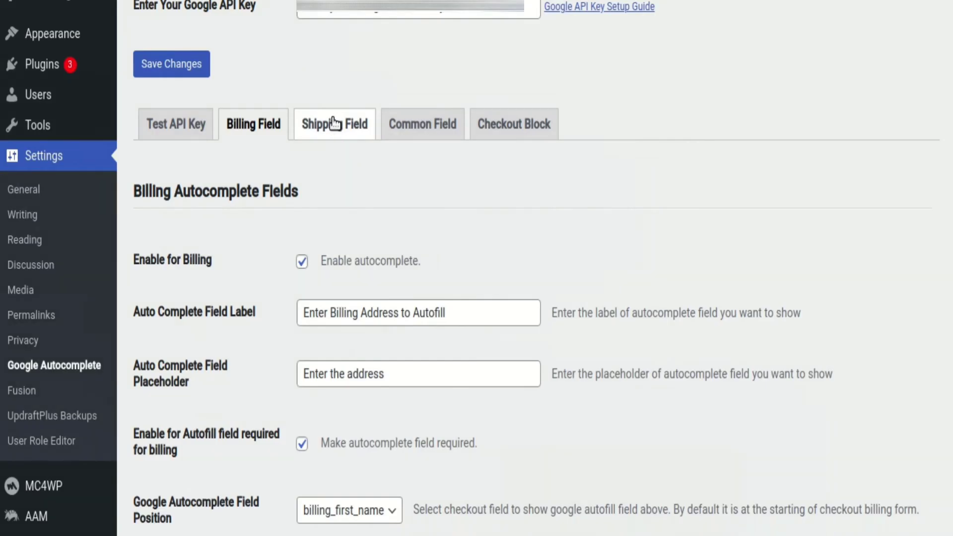
In the plugin's shipping field settings, set the address separator for the shipping field mapping to ? and save
{"action": "left_click", "coordinate": [334, 123]}
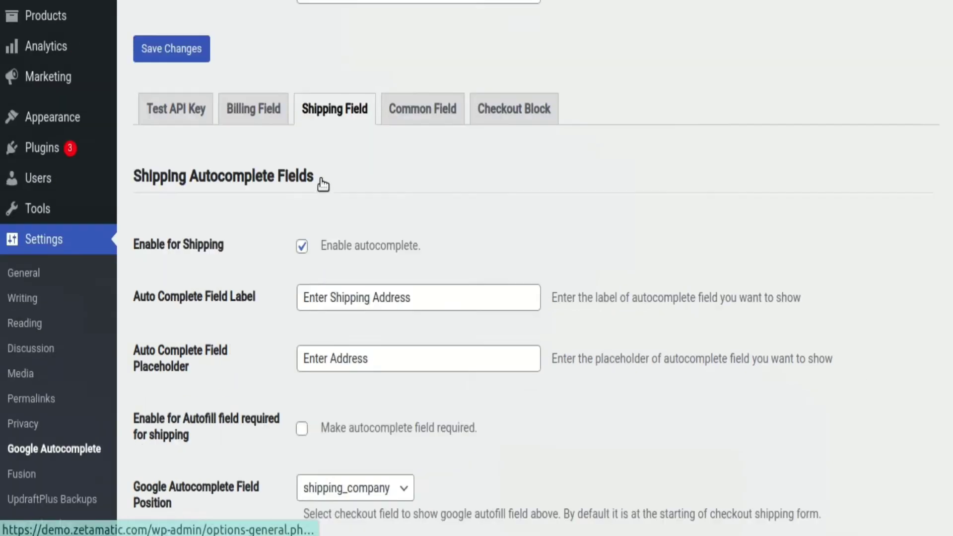
{"action": "scroll", "coordinate": [321, 182], "scroll_direction": "down", "scroll_amount": 10}
{"action": "scroll", "coordinate": [321, 182], "scroll_direction": "down", "scroll_amount": 12}
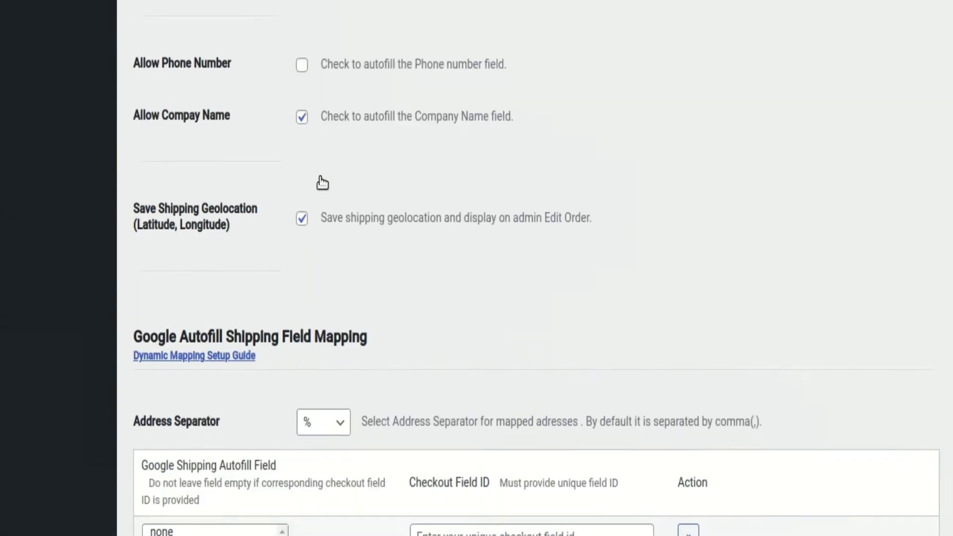
{"action": "left_click", "coordinate": [324, 232]}
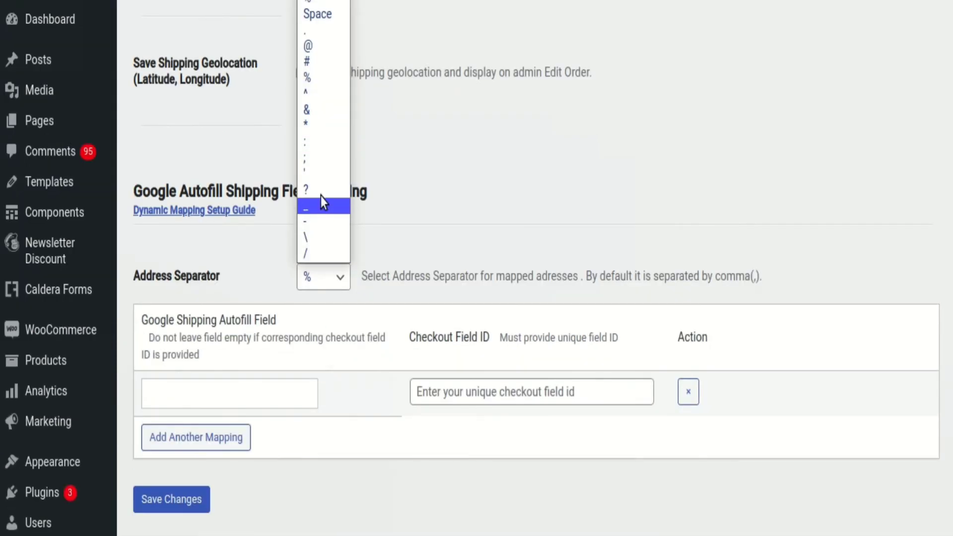
{"action": "left_click", "coordinate": [321, 145]}
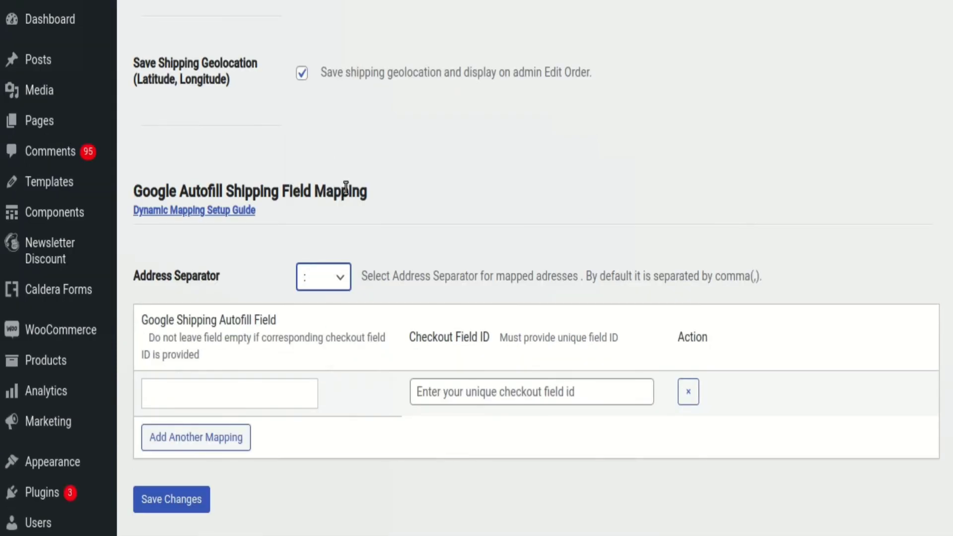
{"action": "left_click", "coordinate": [333, 277]}
{"action": "left_click", "coordinate": [324, 191]}
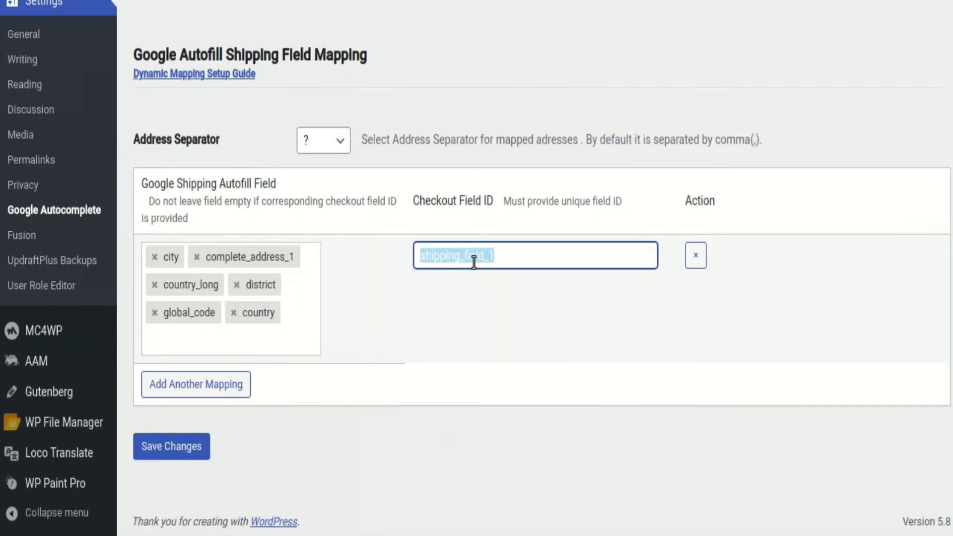
{"action": "left_click", "coordinate": [468, 318]}
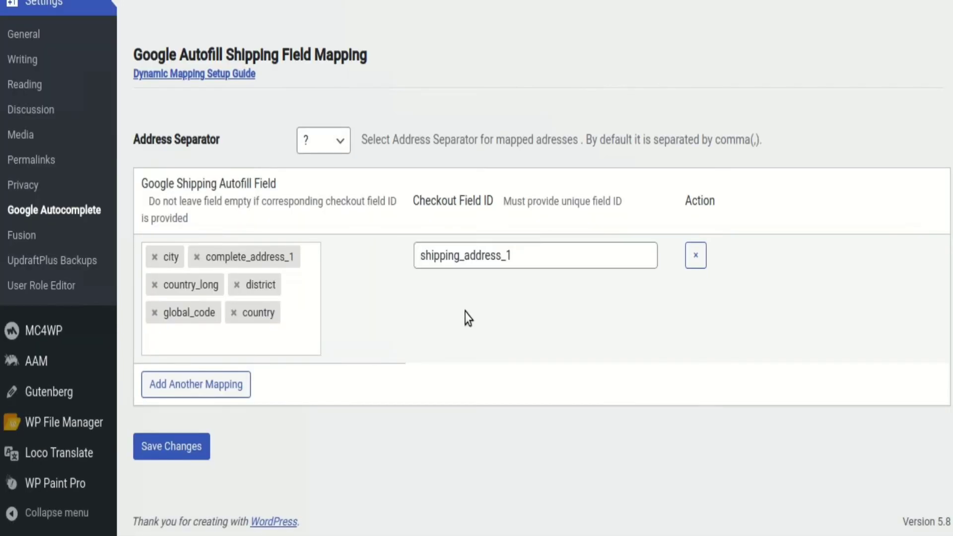
{"action": "left_click", "coordinate": [199, 447]}
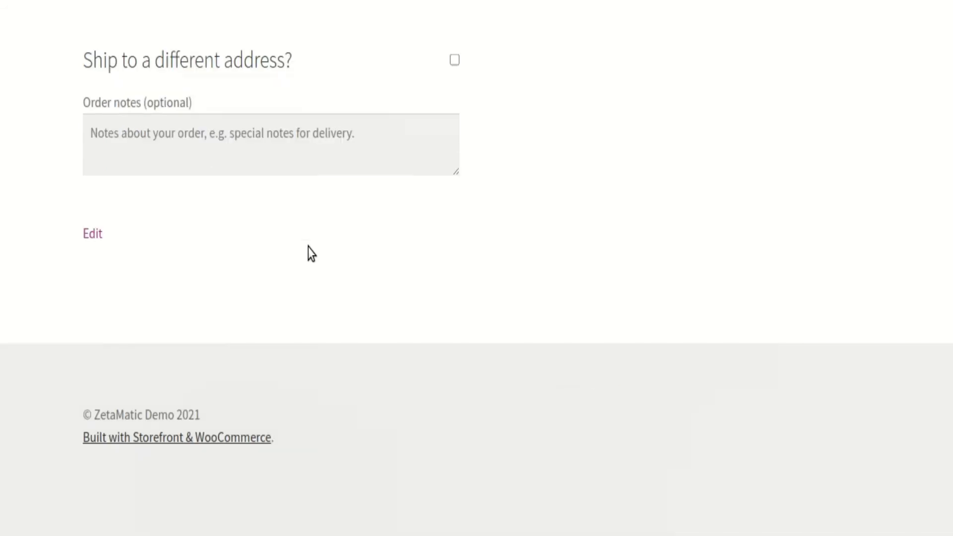
On the checkout page, enable shipping to a different address and autofill it with the Mexico City suggestion for 664
{"action": "scroll", "coordinate": [421, 238], "scroll_direction": "up", "scroll_amount": 3}
{"action": "left_click", "coordinate": [455, 251]}
{"action": "scroll", "coordinate": [212, 268], "scroll_direction": "down", "scroll_amount": 5}
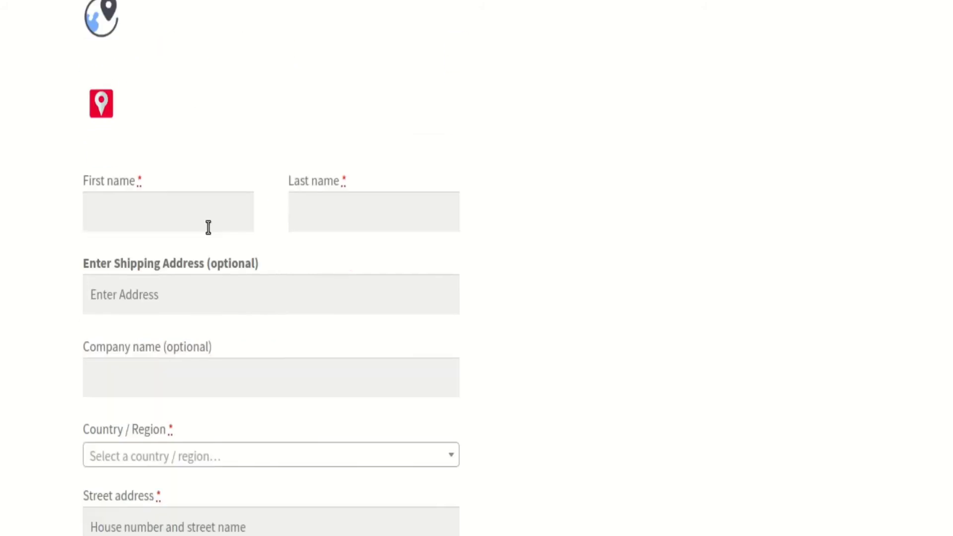
{"action": "left_click", "coordinate": [182, 242]}
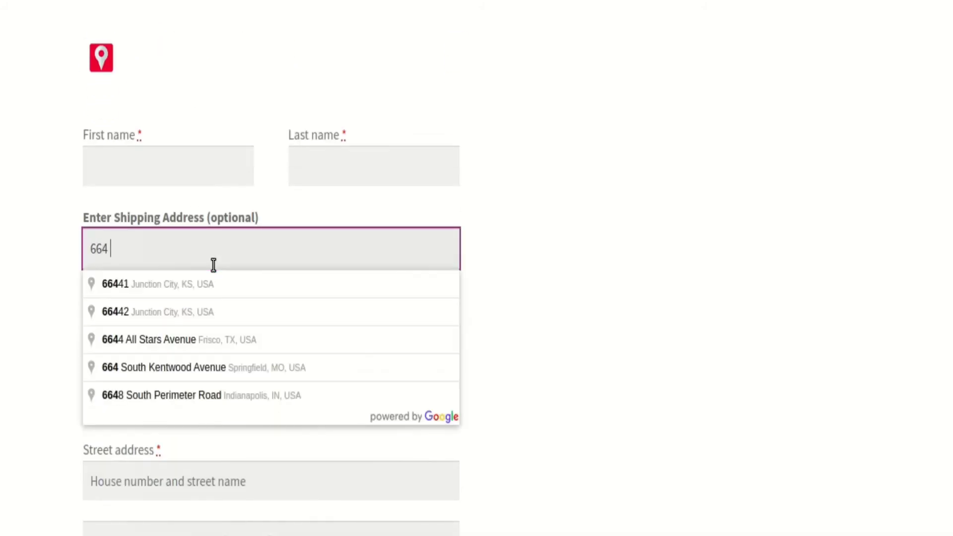
{"action": "type", "text": "664"}
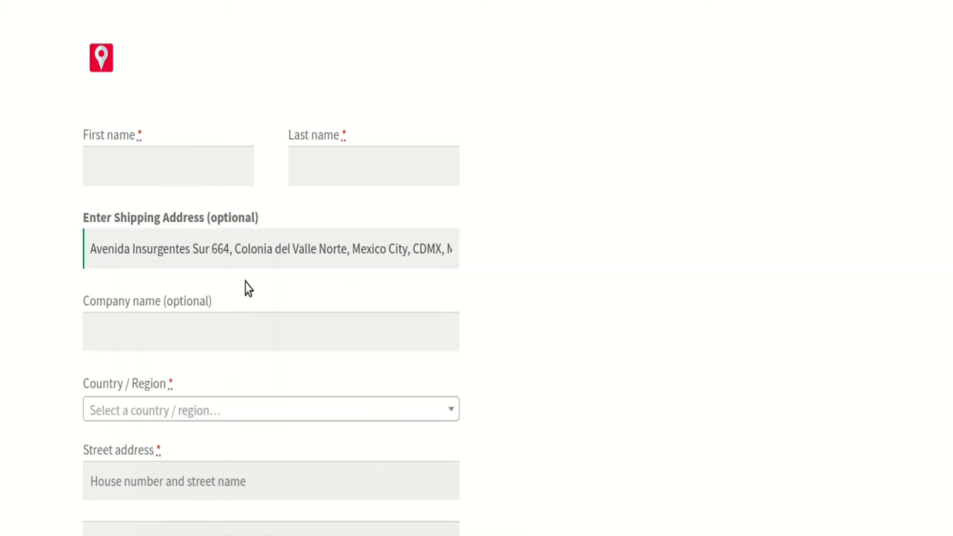
Examine the ? separators between the mapped values in the autofilled shipping street address
{"action": "scroll", "coordinate": [248, 256], "scroll_direction": "down", "scroll_amount": 5}
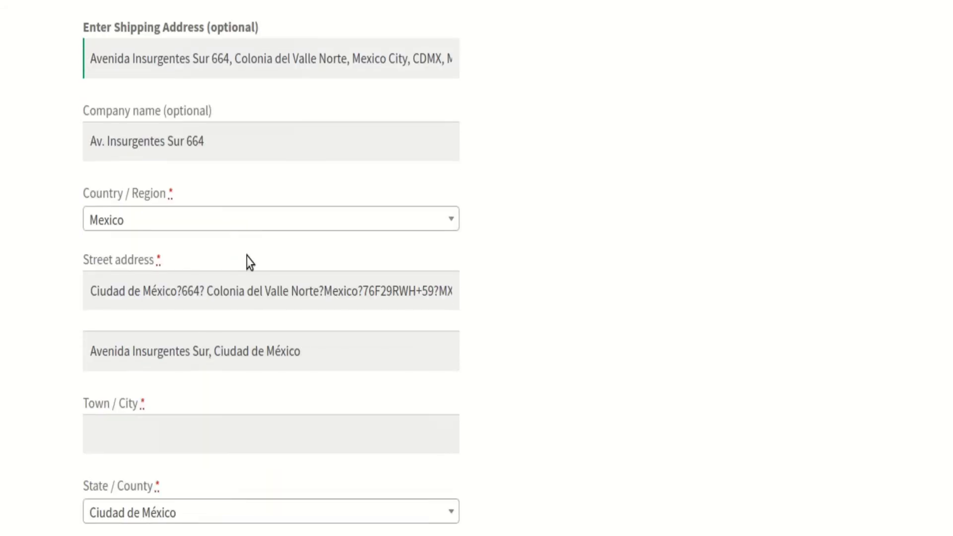
{"action": "left_click_drag", "start_coordinate": [177, 244], "coordinate": [184, 245]}
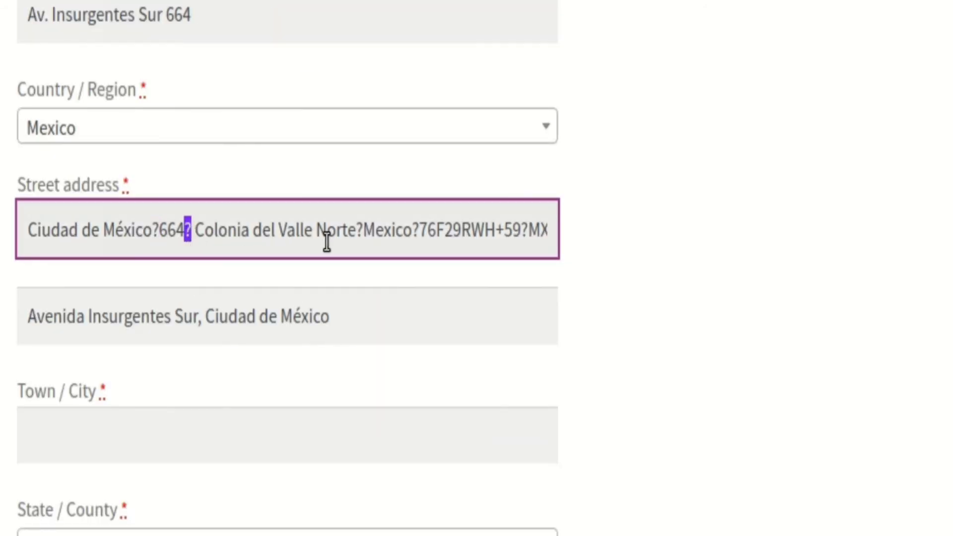
{"action": "left_click", "coordinate": [359, 235]}
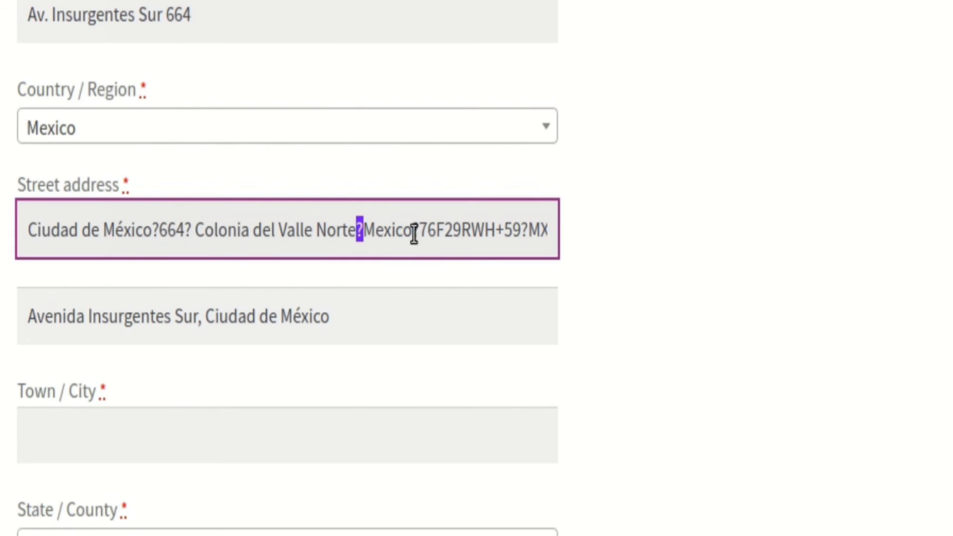
{"action": "left_click_drag", "start_coordinate": [414, 235], "coordinate": [419, 233]}
{"action": "left_click_drag", "start_coordinate": [528, 232], "coordinate": [522, 231]}
Switch back to the plugin settings, set the shipping mapping's address separator to _ and save
{"action": "key", "text": "alt+Tab"}
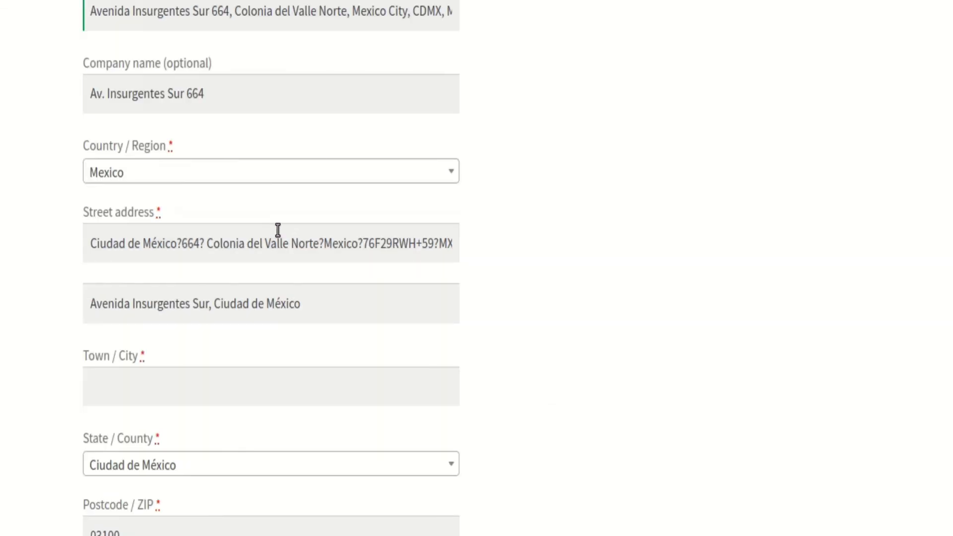
{"action": "scroll", "coordinate": [481, 260], "scroll_direction": "down", "scroll_amount": 15}
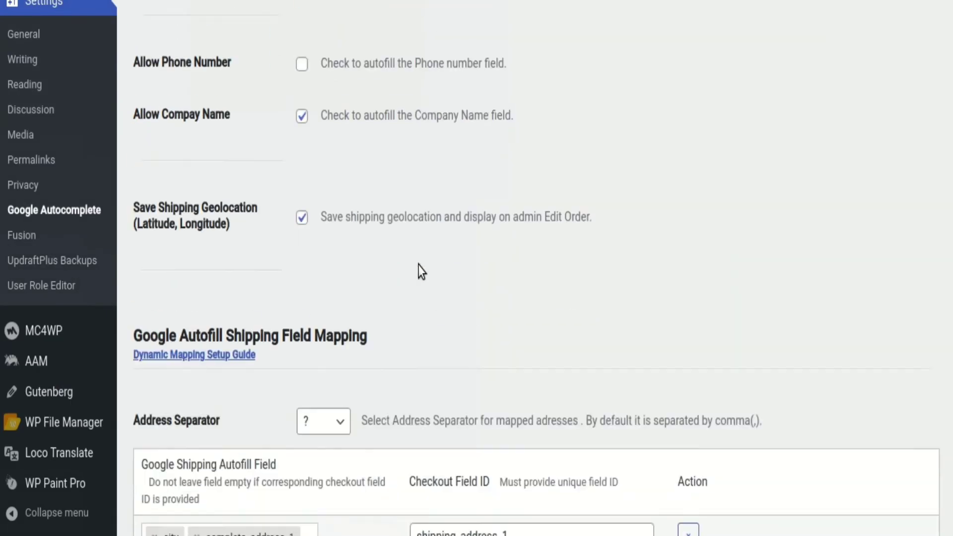
{"action": "scroll", "coordinate": [422, 272], "scroll_direction": "down", "scroll_amount": 2}
{"action": "left_click", "coordinate": [323, 314]}
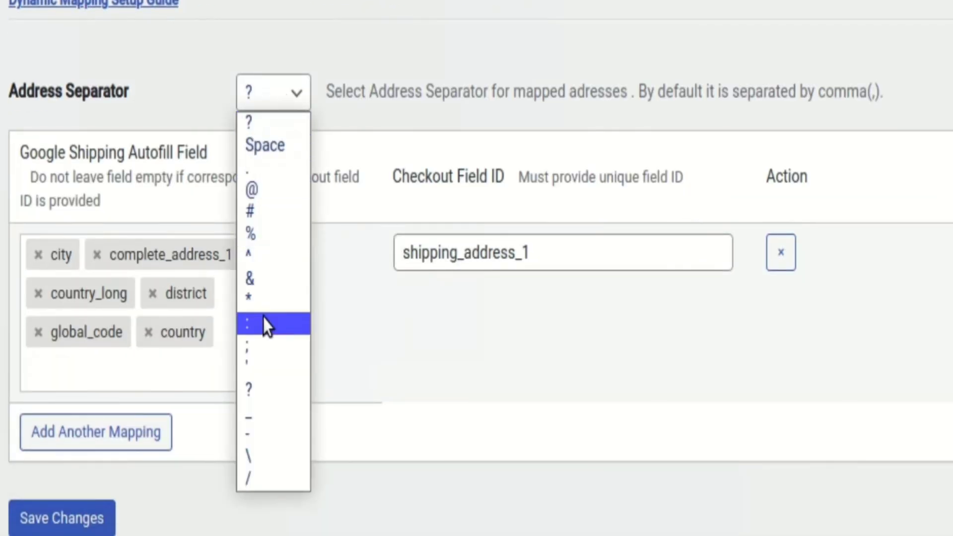
{"action": "left_click", "coordinate": [278, 416]}
{"action": "left_click", "coordinate": [96, 516]}
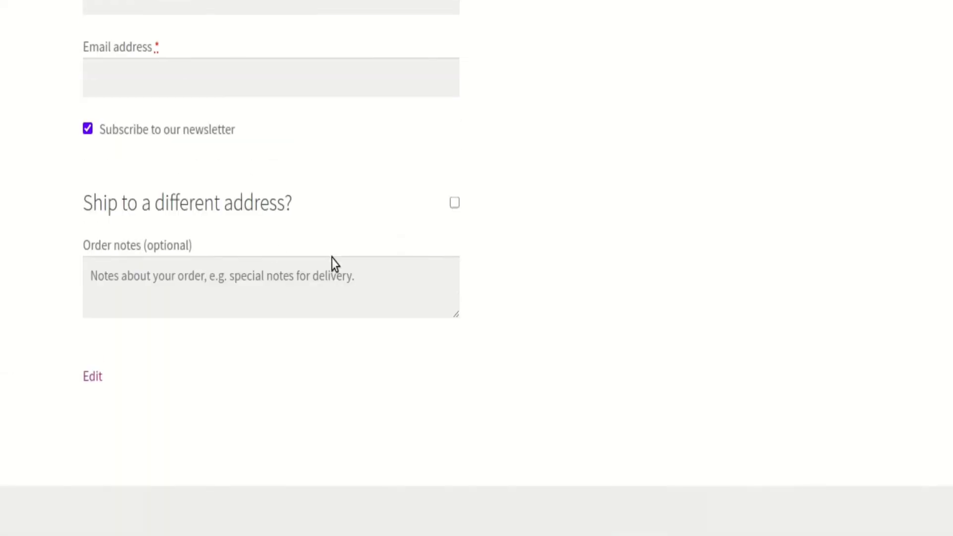
Enable shipping to a different address at checkout and autofill it by searching for 6543 and choosing the Memphis suggestion
{"action": "left_click", "coordinate": [455, 203]}
{"action": "scroll", "coordinate": [333, 311], "scroll_direction": "down", "scroll_amount": 5}
{"action": "left_click", "coordinate": [185, 302]}
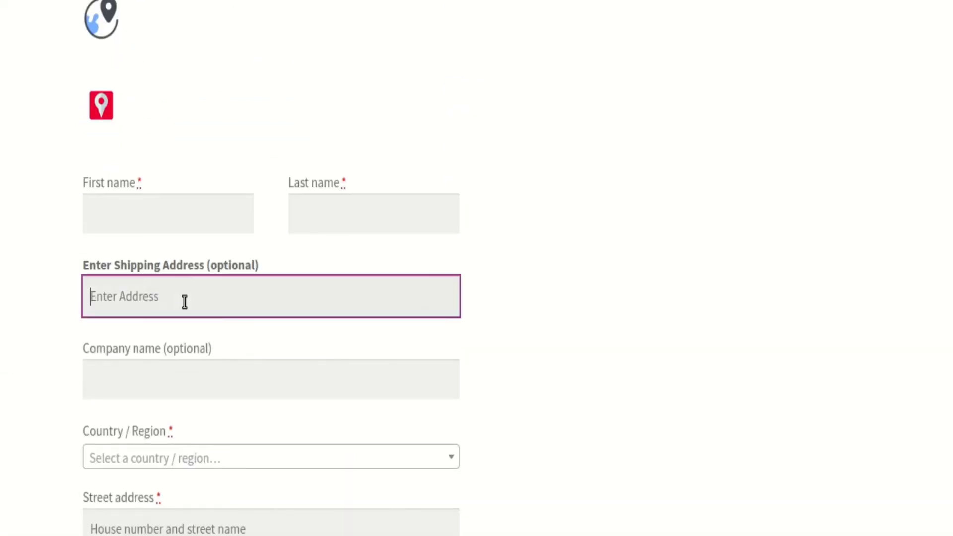
{"action": "type", "text": "6543"}
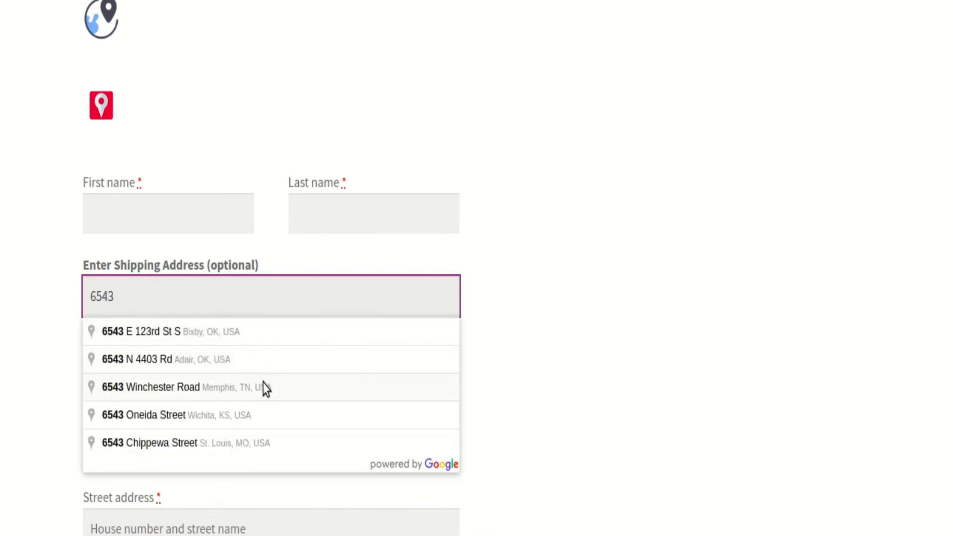
{"action": "left_click", "coordinate": [267, 388]}
Examine the _ separators between the mapped values in the autofilled shipping street address
{"action": "scroll", "coordinate": [314, 362], "scroll_direction": "down", "scroll_amount": 4}
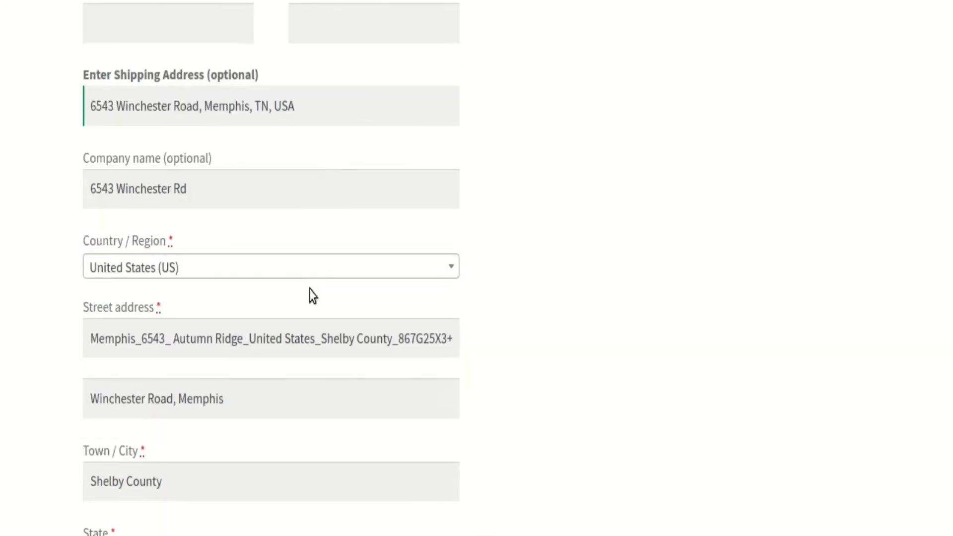
{"action": "left_click", "coordinate": [163, 340]}
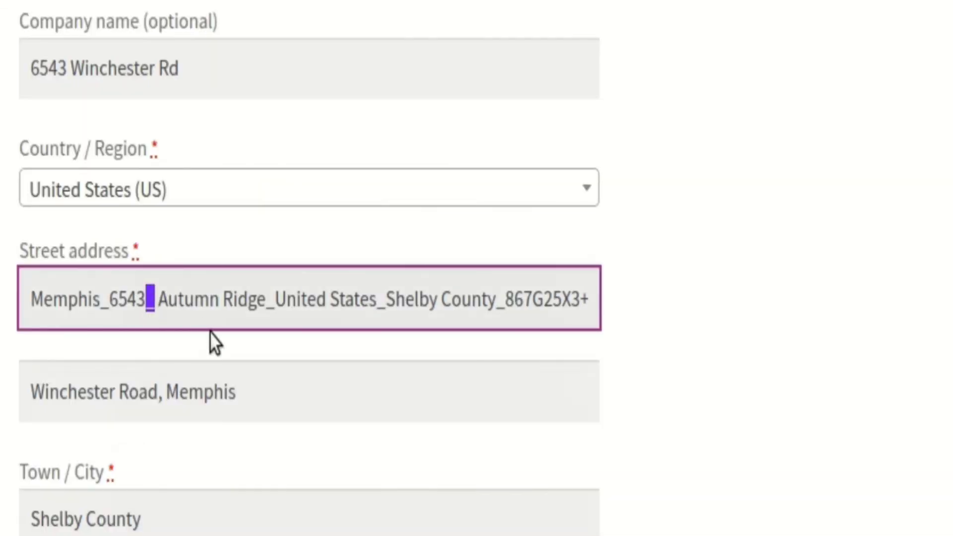
{"action": "left_click", "coordinate": [245, 341]}
{"action": "double_click", "coordinate": [270, 299]}
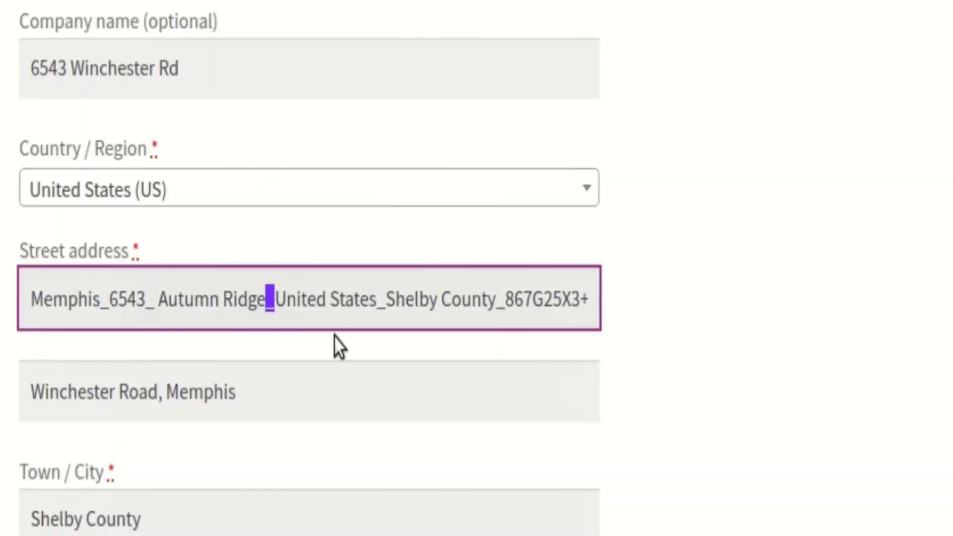
{"action": "type", "text": "_"}
{"action": "double_click", "coordinate": [379, 300]}
{"action": "type", "text": "_"}
{"action": "double_click", "coordinate": [499, 300]}
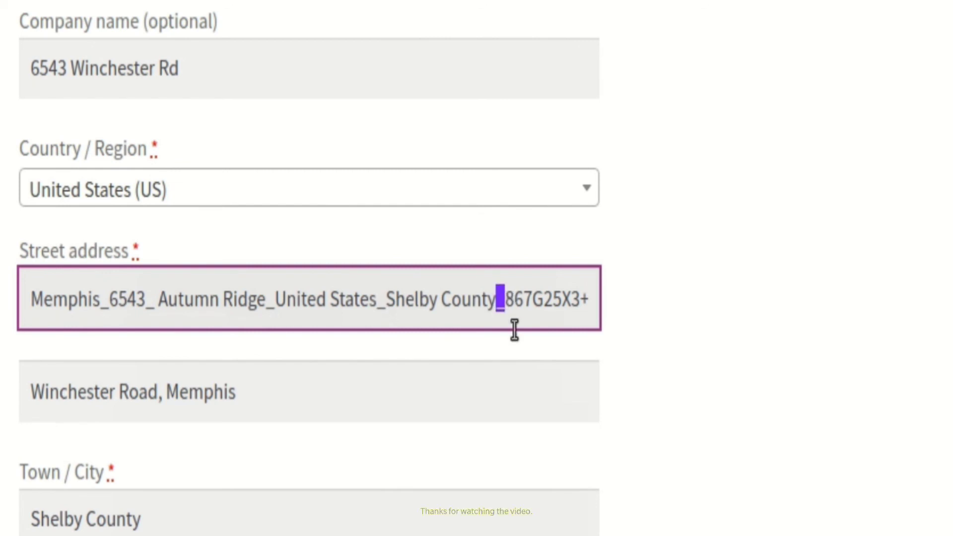
{"action": "type", "text": "_"}
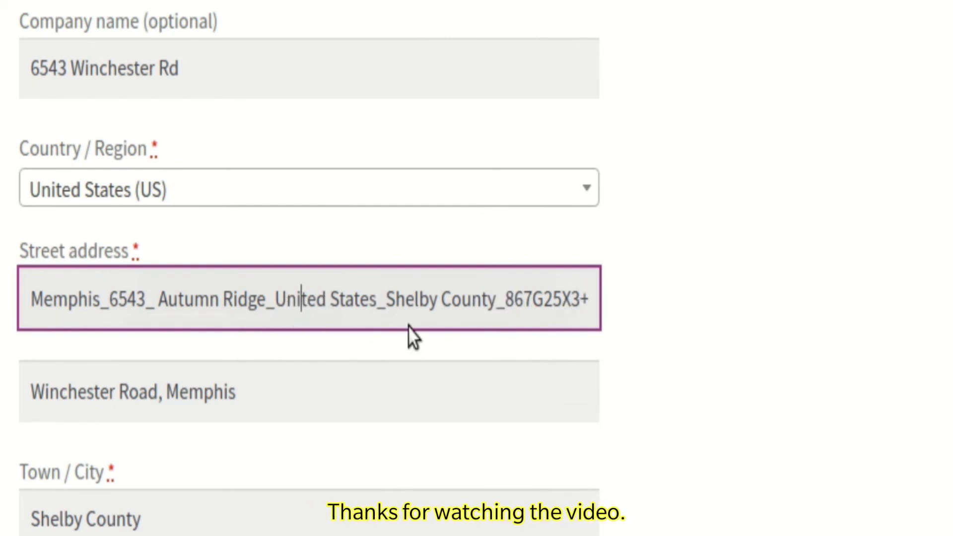